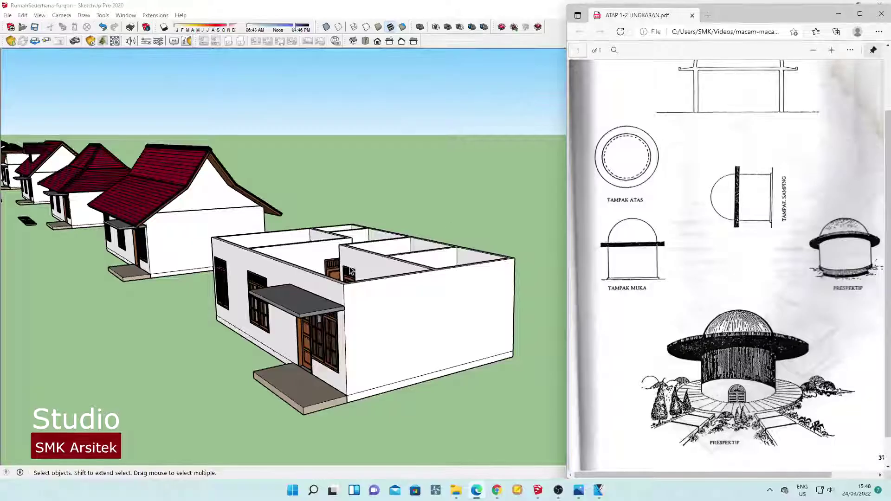
Maximize the SketchUp window and orbit around the roofless house to inspect it.
key("super+Up")
mouse_move(455, 282)
middle_mouse_down()
mouse_move(495, 284)
mouse_move(366, 261)
mouse_move(414, 265)
middle_mouse_up()
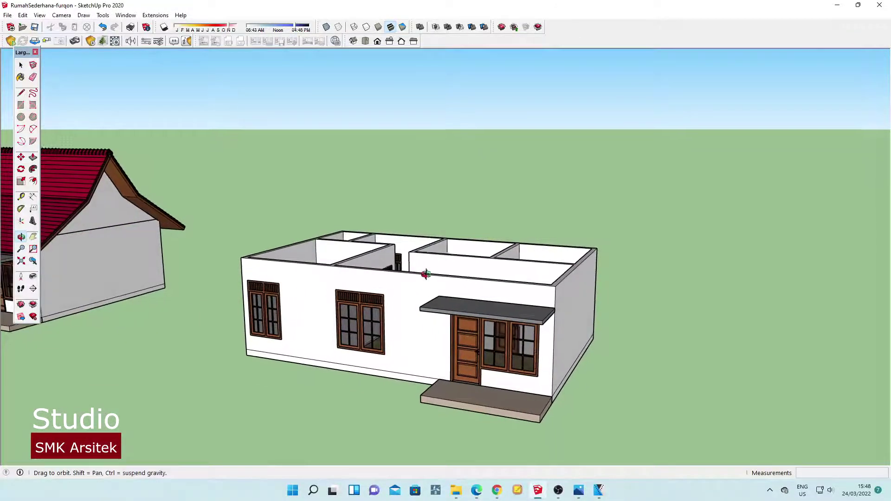
left_click_drag(414, 265, 409, 241)
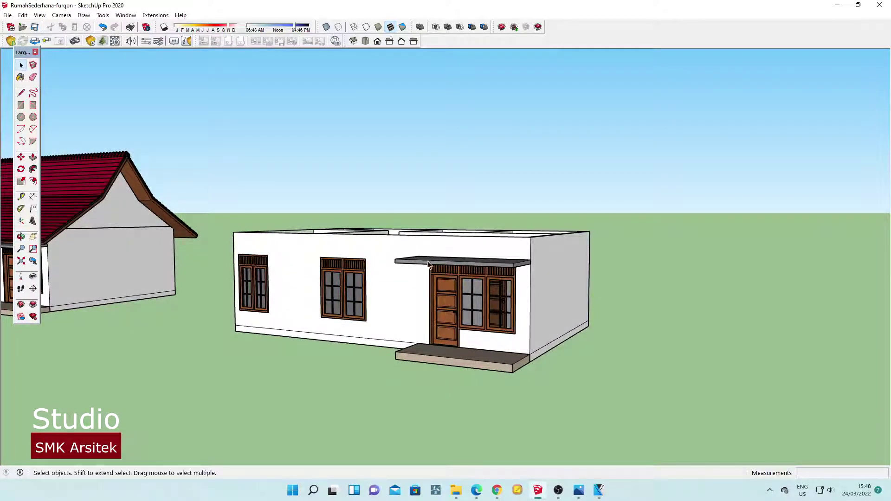
mouse_move(428, 264)
middle_mouse_down()
mouse_move(511, 268)
mouse_move(494, 298)
mouse_move(495, 277)
mouse_move(478, 251)
mouse_move(458, 298)
mouse_move(428, 297)
middle_mouse_up()
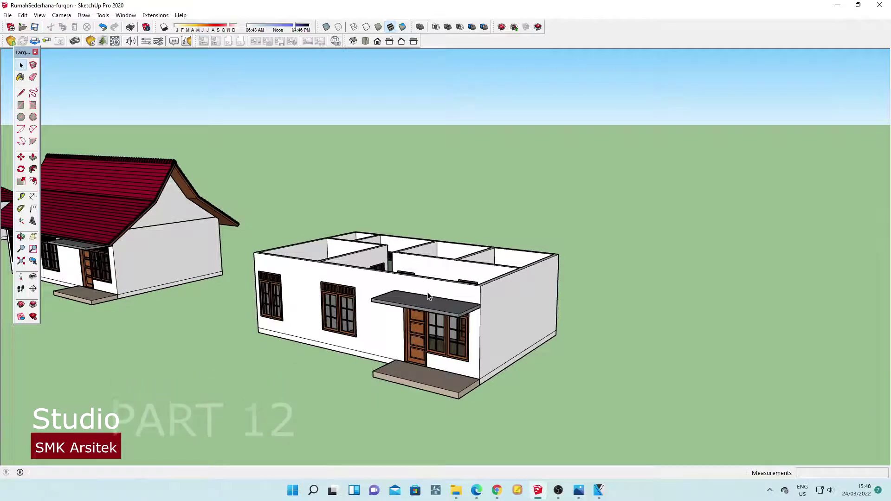
mouse_move(521, 274)
middle_mouse_down()
mouse_move(489, 258)
mouse_move(416, 296)
middle_mouse_up()
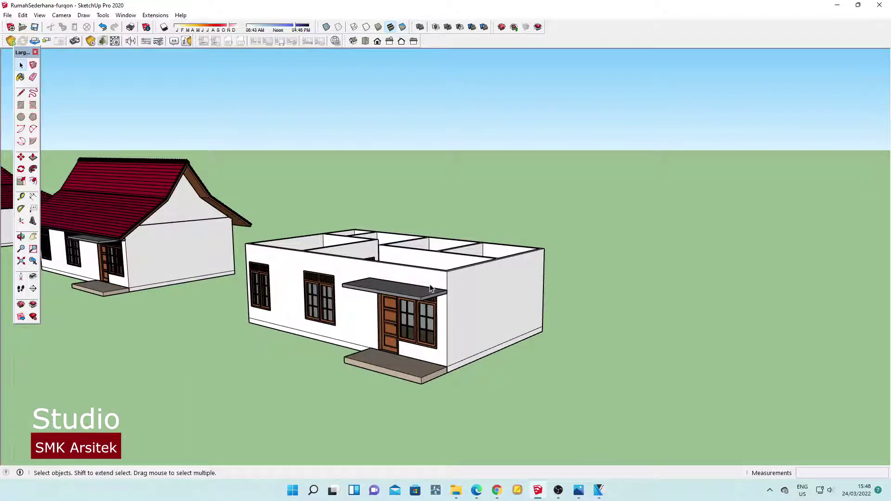
mouse_move(522, 268)
middle_mouse_down()
mouse_move(418, 274)
mouse_move(445, 308)
mouse_move(480, 280)
middle_mouse_up()
mouse_move(448, 322)
middle_mouse_down()
mouse_move(460, 339)
mouse_move(483, 302)
mouse_move(611, 301)
middle_mouse_up()
Orbit over and around the house to view the interior walls, front and low corner.
key("space")
key("q")
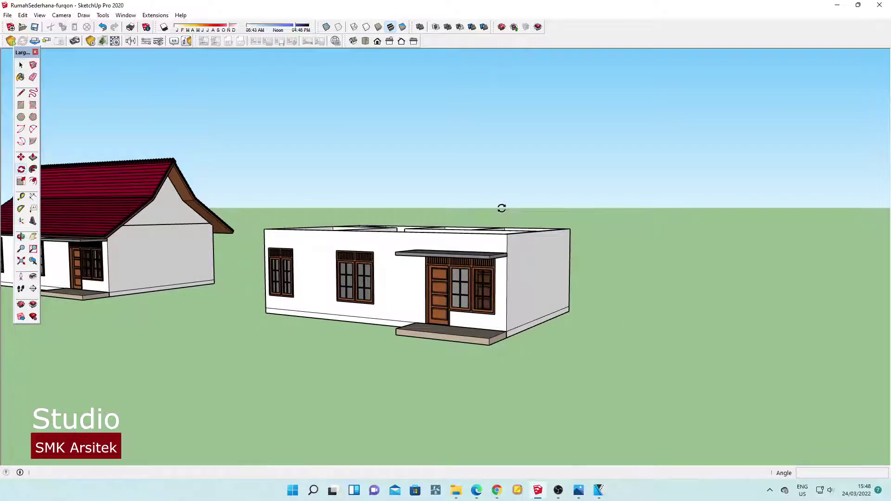
key("space")
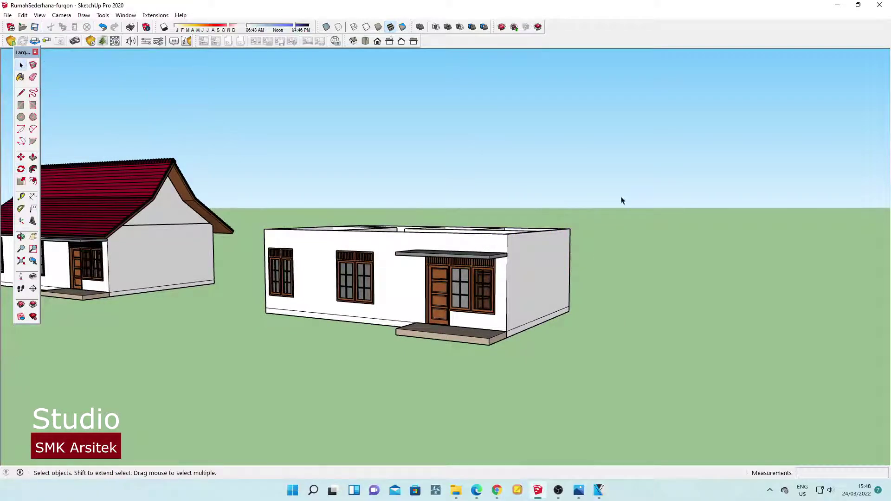
mouse_move(622, 201)
middle_mouse_down()
mouse_move(535, 301)
mouse_move(521, 284)
middle_mouse_up()
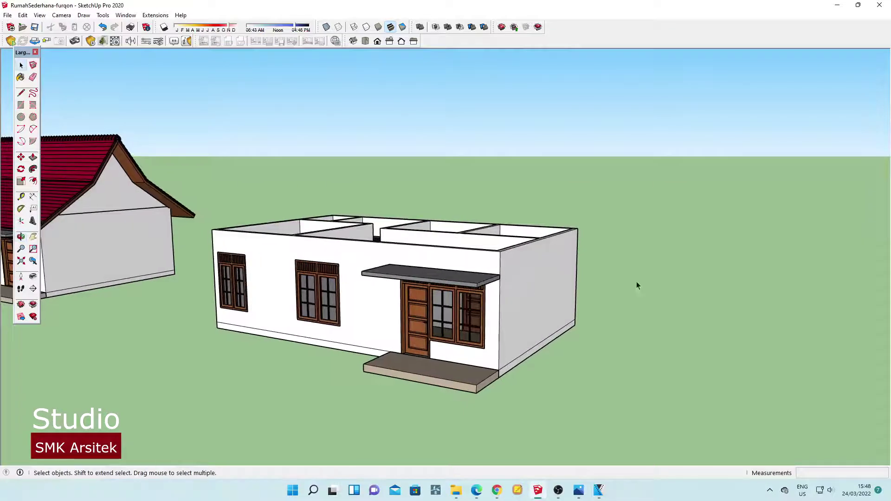
mouse_move(636, 281)
middle_mouse_down()
mouse_move(378, 267)
mouse_move(354, 297)
mouse_move(384, 289)
mouse_move(399, 265)
mouse_move(413, 269)
mouse_move(318, 232)
middle_mouse_up()
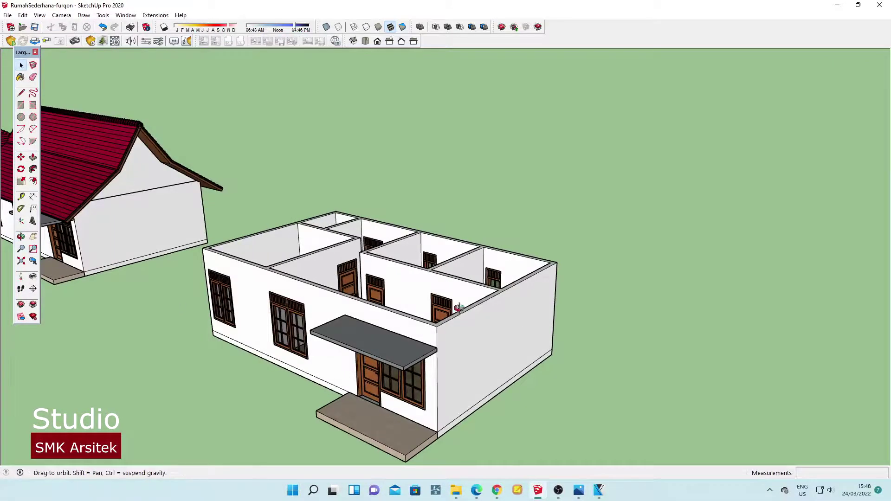
mouse_move(458, 309)
middle_mouse_down()
mouse_move(646, 292)
mouse_move(671, 316)
mouse_move(448, 270)
middle_mouse_up()
mouse_move(372, 316)
middle_mouse_down()
mouse_move(576, 286)
mouse_move(541, 295)
mouse_move(368, 281)
mouse_move(289, 288)
middle_mouse_up()
scroll(288, 288, "up", 2)
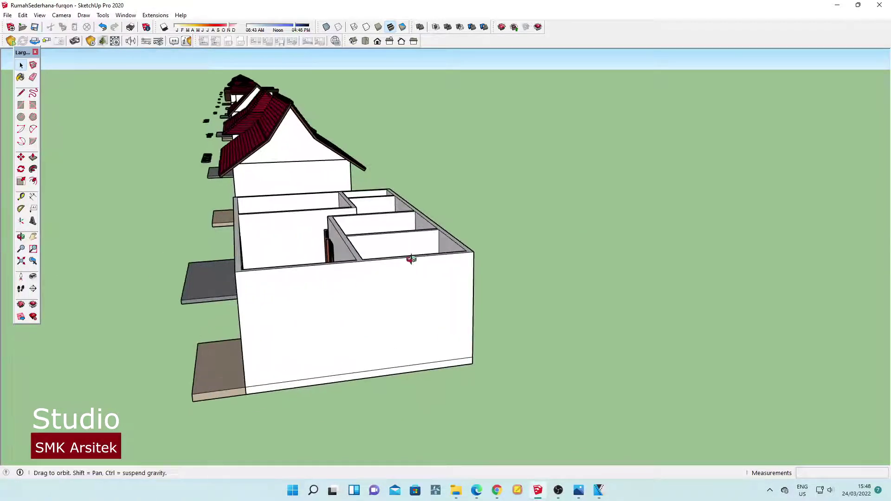
middle_click_drag(411, 259, 98, 195)
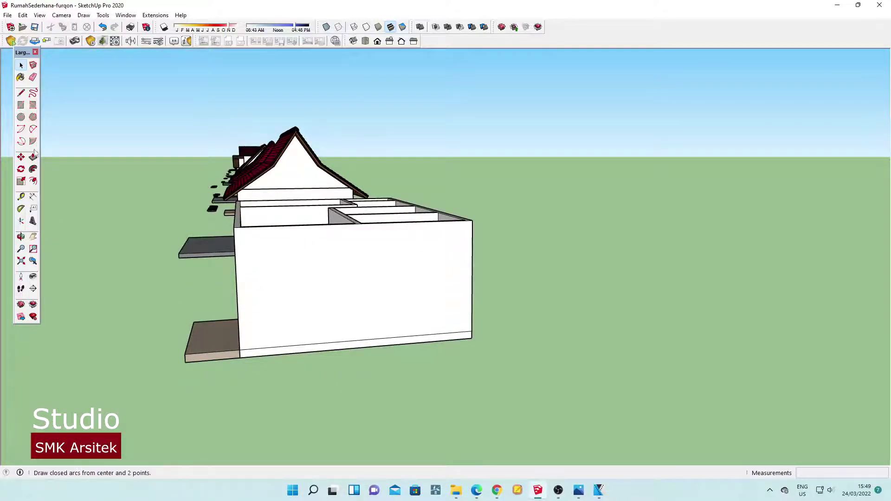
Draw an upright circle of about 292 cm radius centred on the end wall's top edge, then select it.
scroll(351, 248, "up", 3)
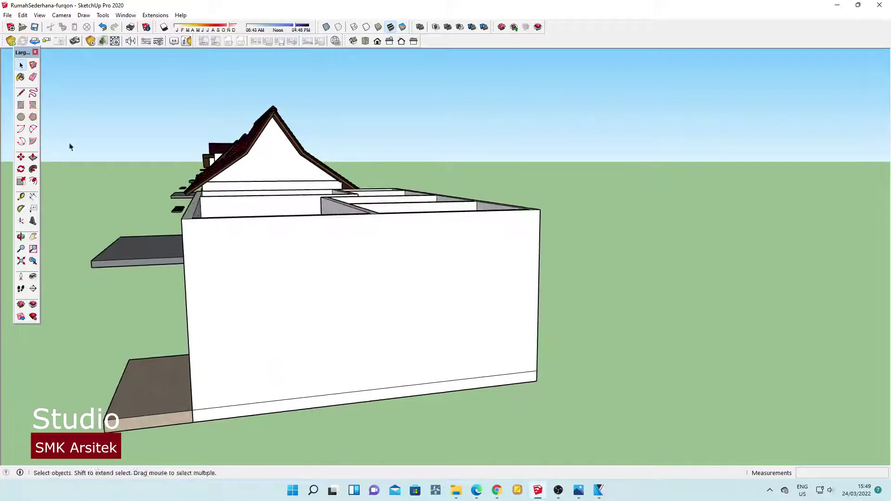
left_click(26, 119)
middle_click_drag(345, 259, 401, 286)
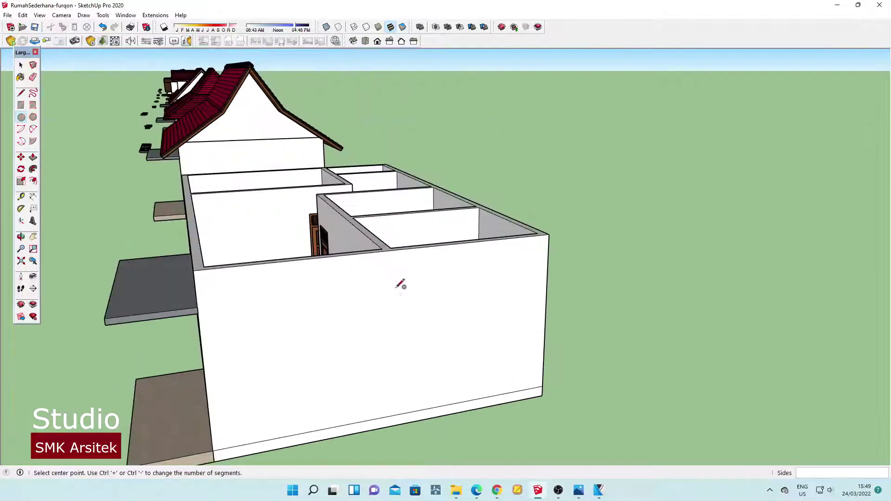
left_click(389, 251)
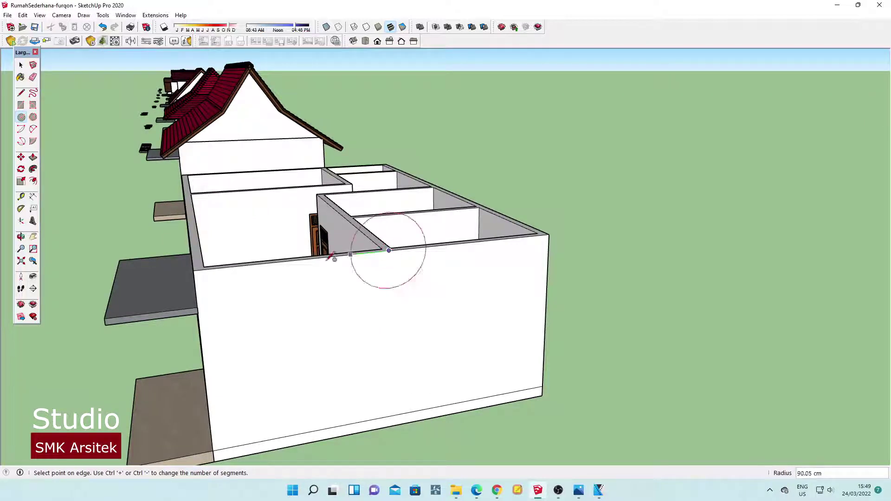
left_click(201, 265)
middle_click_drag(264, 275, 206, 145)
key("space")
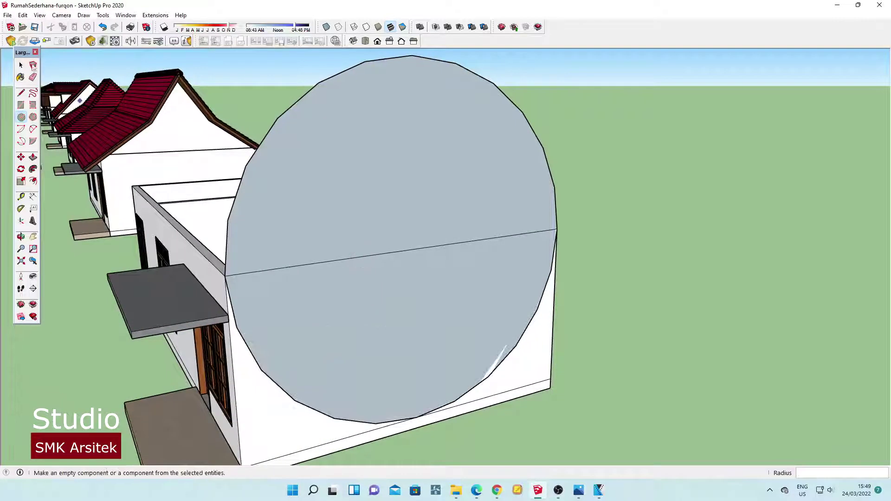
double_click(456, 138)
right_click(456, 138)
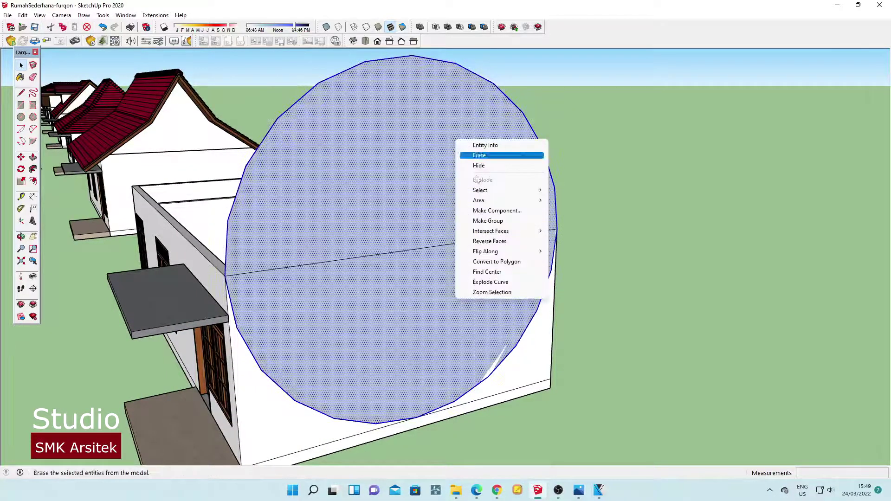
Group the circle and draw a dividing line across it at wall height.
left_click(498, 219)
double_click(419, 277)
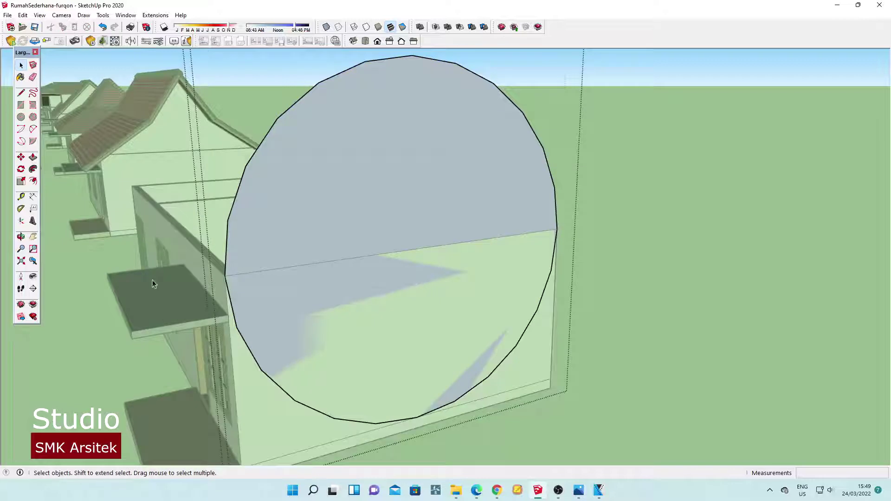
left_click(225, 276)
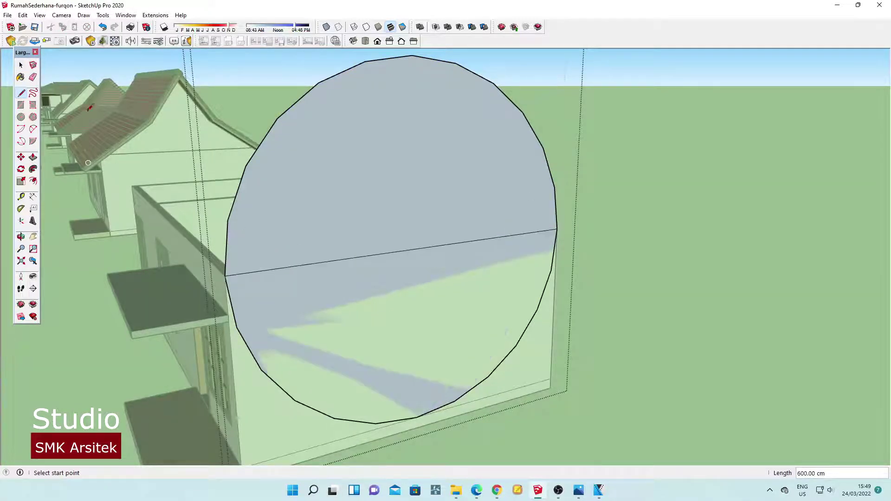
Delete the circle's lower half-face and lower arc edges, keeping the upper semicircle.
left_click(18, 64)
right_click(358, 316)
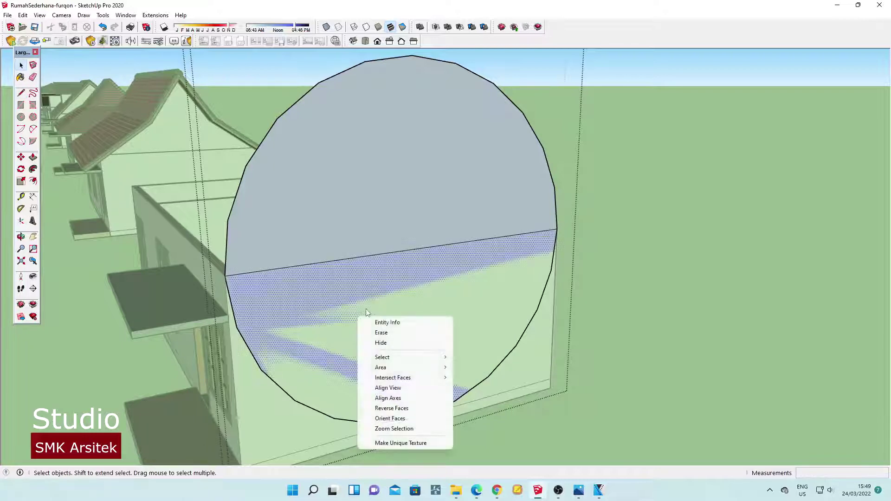
left_click(374, 331)
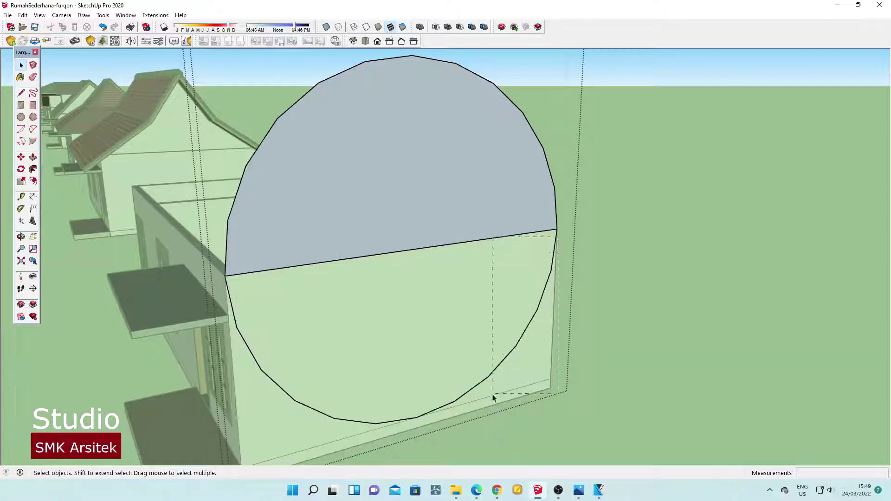
right_click(556, 250)
left_click(576, 258)
left_click(368, 219)
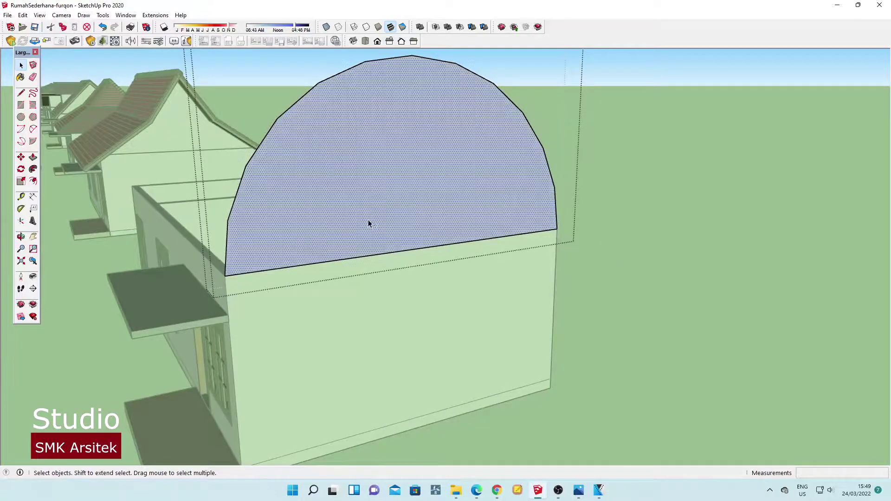
middle_click_drag(369, 220, 755, 291)
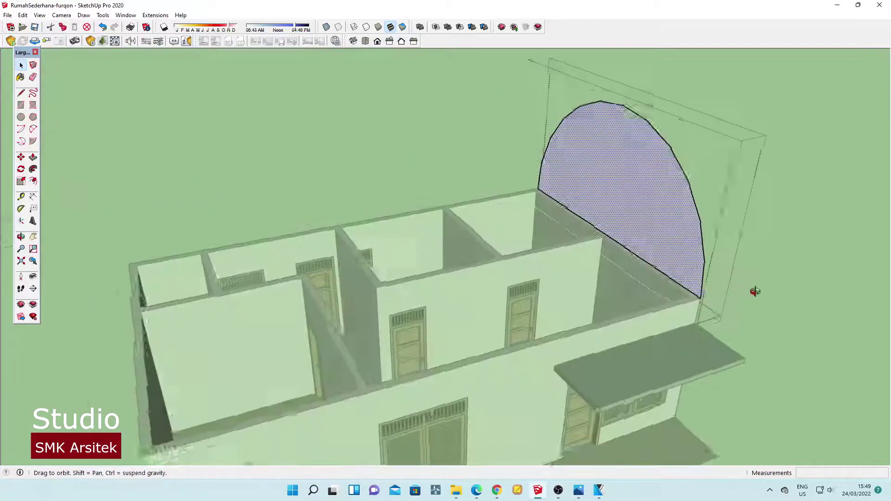
Push/Pull the semicircular face 15 cm thick and close the arch group.
left_click(33, 157)
left_click(691, 239)
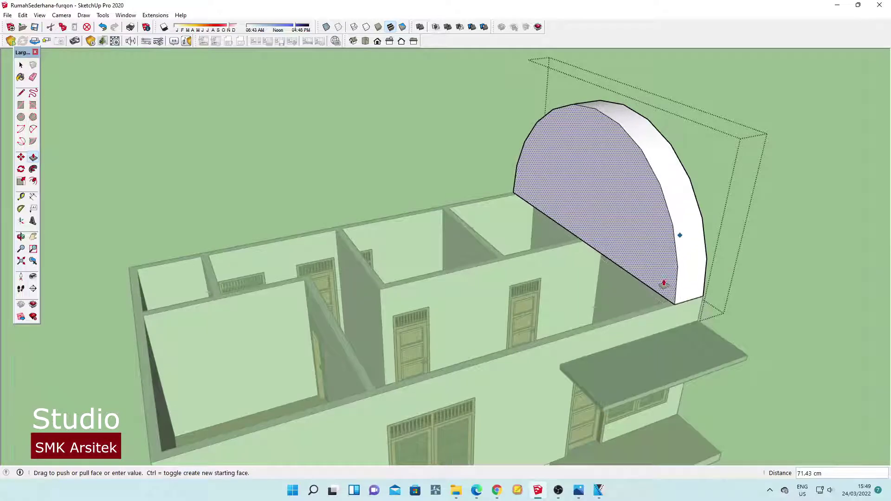
type("15")
key("Return")
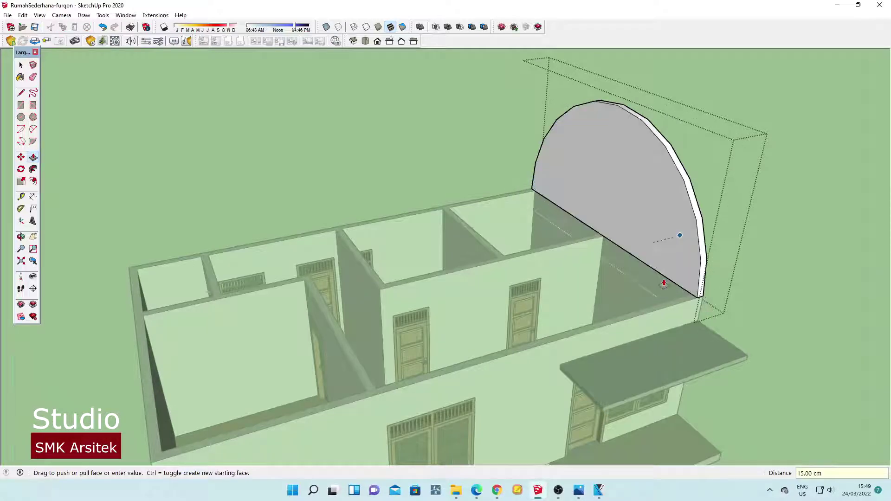
key("space")
left_click(758, 209)
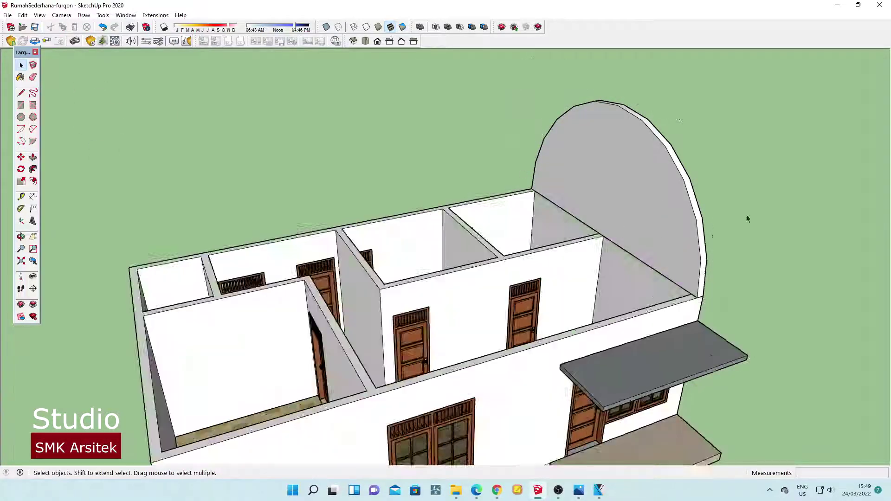
scroll(687, 223, "down", 3)
Copy the arch gable onto the opposite end wall and open the copy for editing.
left_click(21, 157)
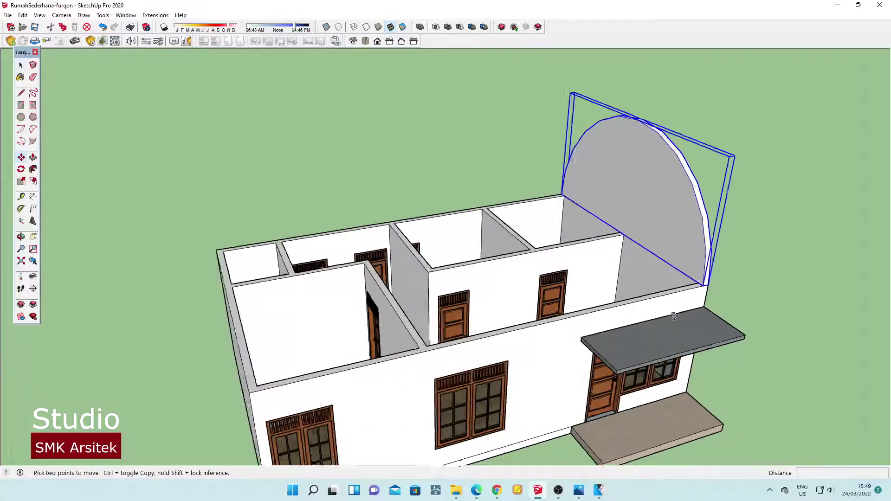
scroll(704, 283, "up", 4)
left_click(717, 274)
scroll(717, 274, "down", 4)
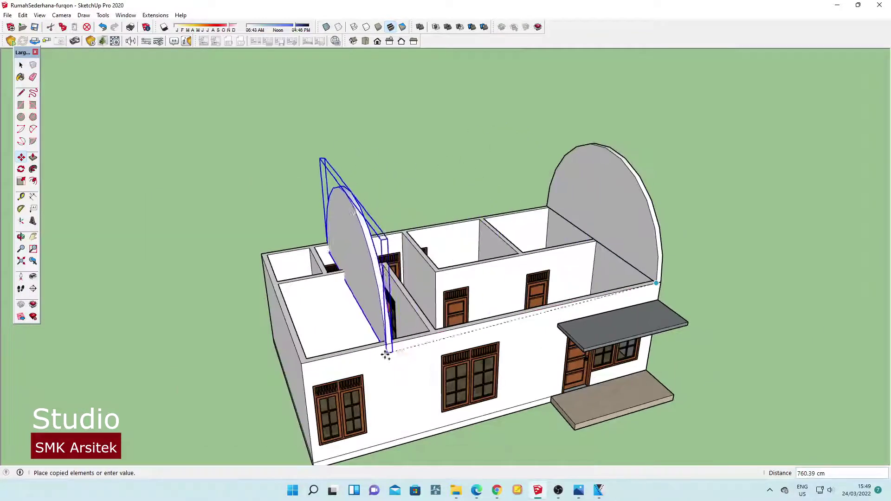
left_click(623, 312)
mouse_move(623, 312)
middle_mouse_down()
mouse_move(498, 130)
mouse_move(571, 241)
mouse_move(597, 318)
mouse_move(574, 413)
middle_mouse_up()
key("space")
double_click(596, 318)
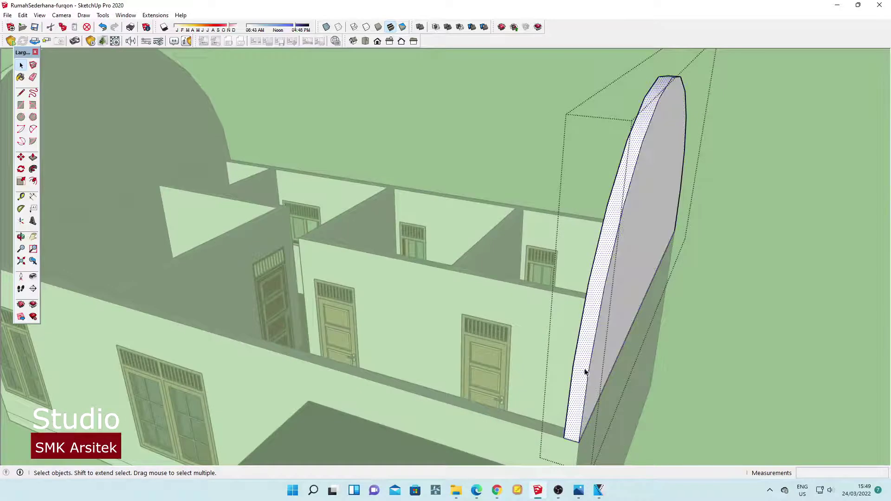
mouse_move(585, 370)
middle_mouse_down()
mouse_move(371, 290)
mouse_move(261, 305)
mouse_move(398, 315)
mouse_move(488, 334)
middle_mouse_up()
Paste the copied arch edge in place and make it a group.
left_click(761, 310)
middle_click_drag(761, 309, 640, 308)
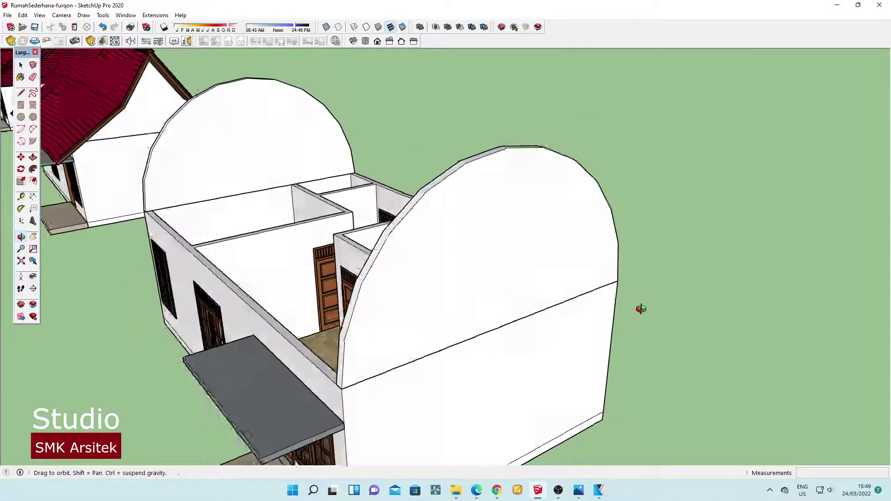
left_click(41, 15)
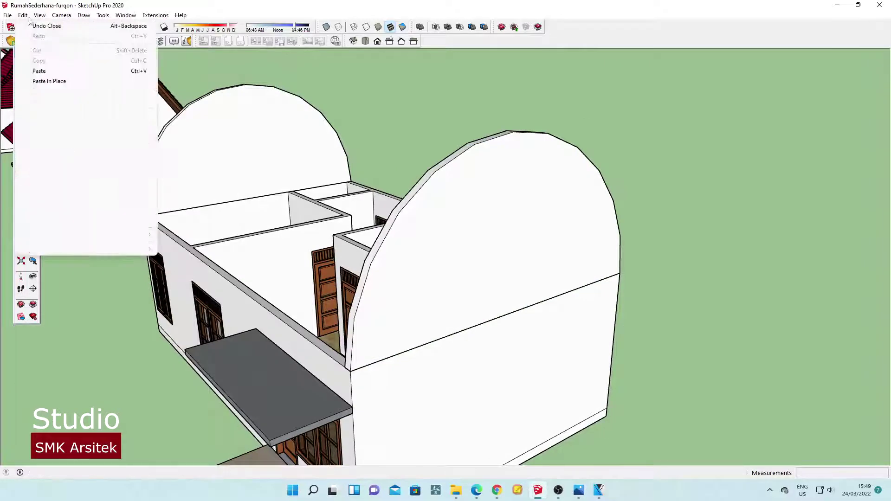
left_click(47, 81)
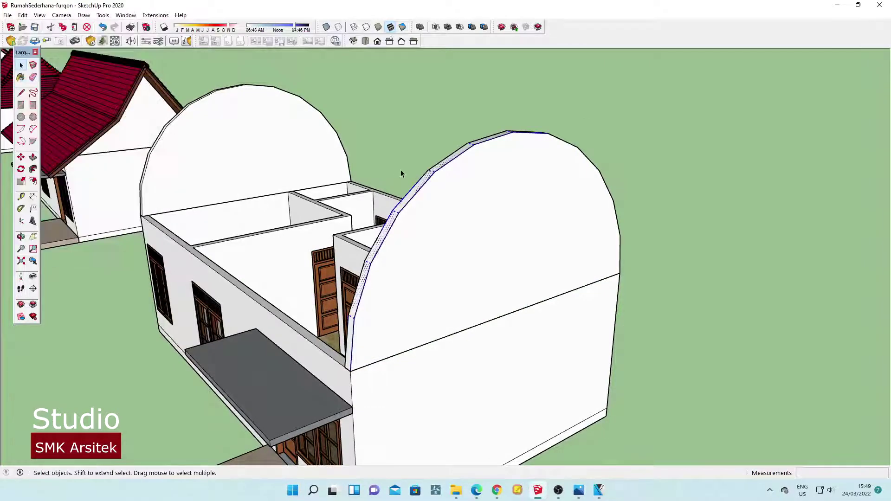
right_click(428, 184)
left_click(469, 259)
Hide the solid arched wall and open the arch edge group for editing.
right_click(529, 193)
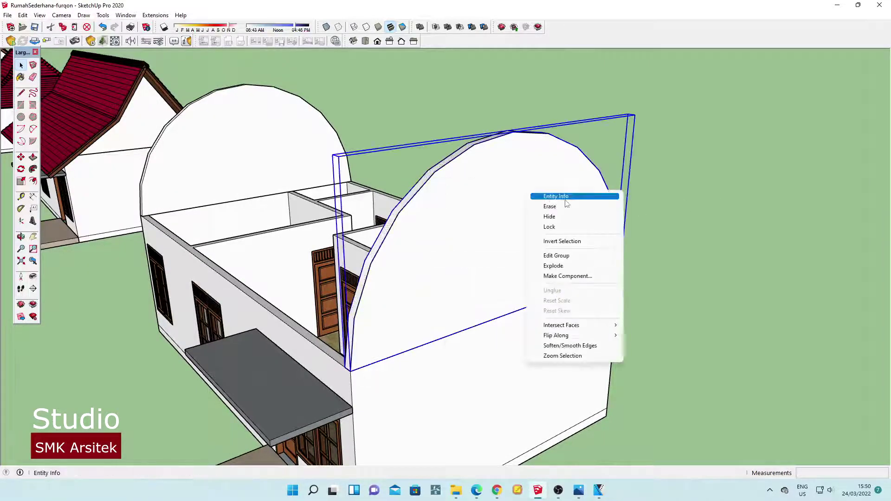
left_click(567, 215)
double_click(456, 157)
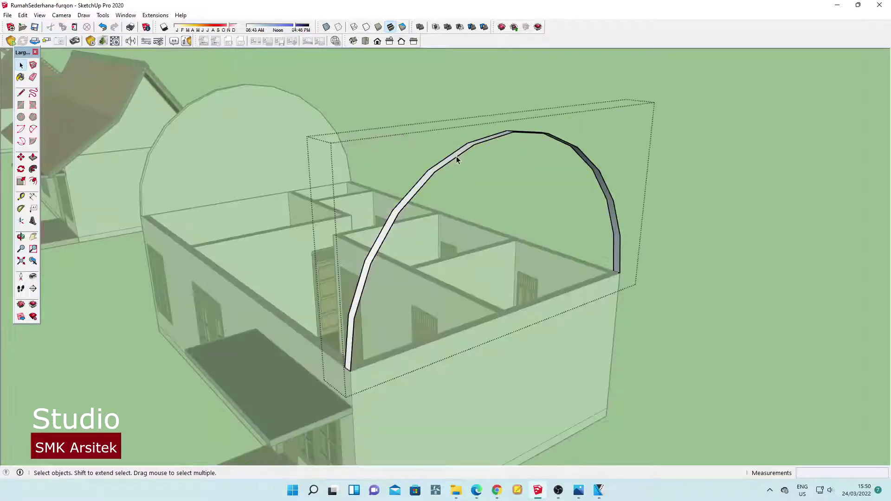
left_click(33, 157)
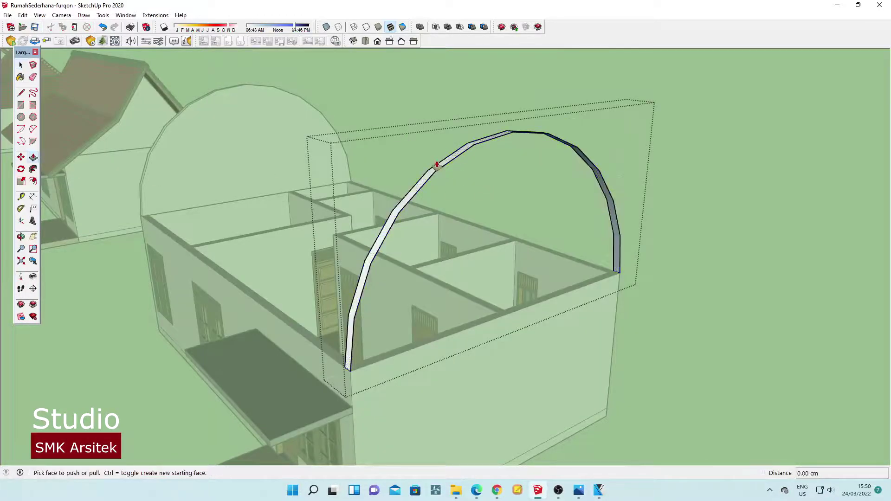
middle_click_drag(351, 333, 390, 285)
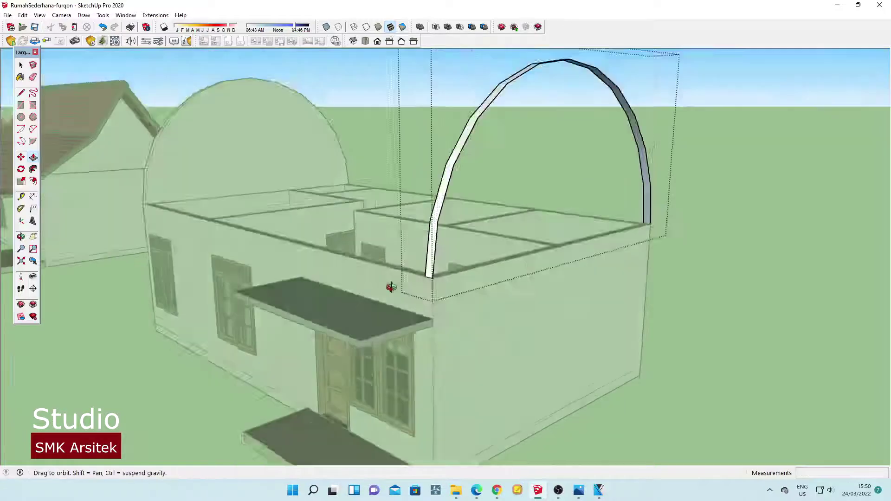
scroll(486, 201, "up", 5)
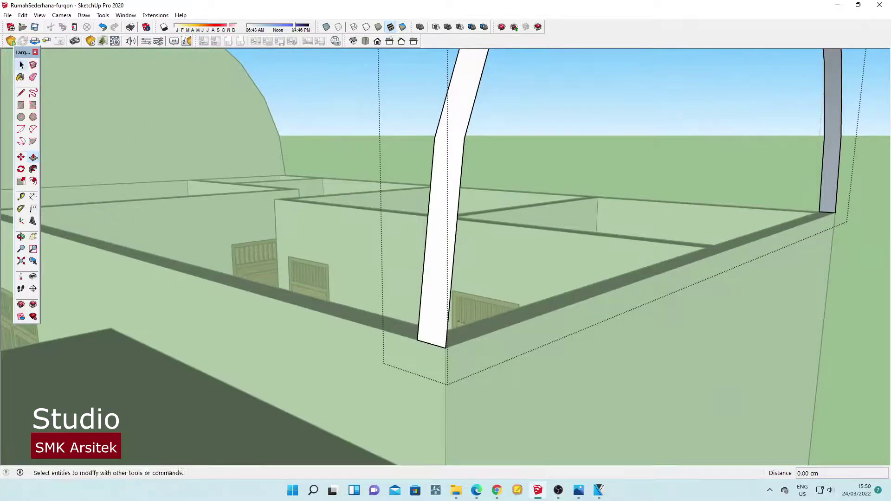
Draw a line starting from the arch's lower end on the wall top.
key("space")
left_click(441, 232)
middle_click_drag(438, 230, 348, 245)
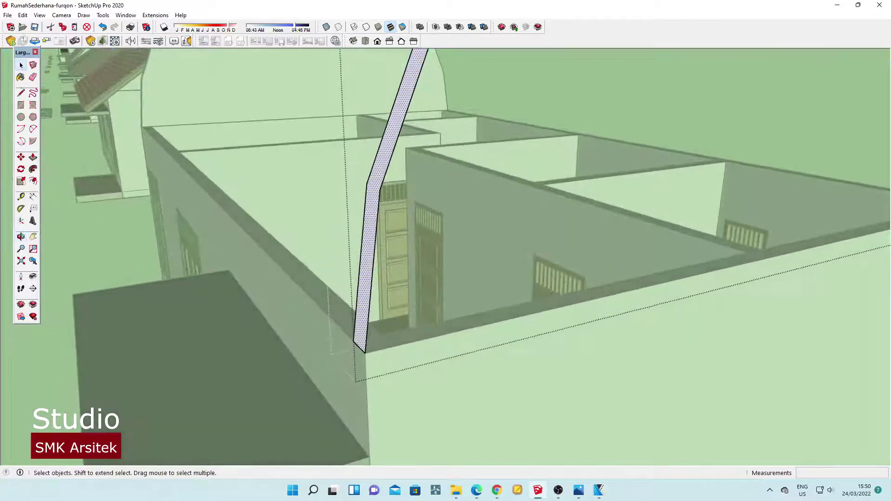
left_click(21, 93)
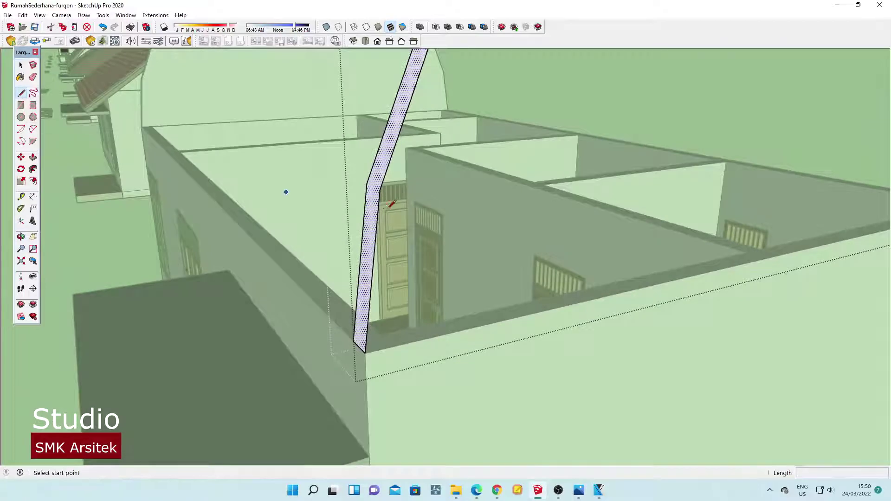
mouse_move(284, 193)
middle_mouse_down()
mouse_move(371, 174)
mouse_move(390, 213)
mouse_move(400, 212)
mouse_move(395, 161)
middle_mouse_up()
left_click(356, 170)
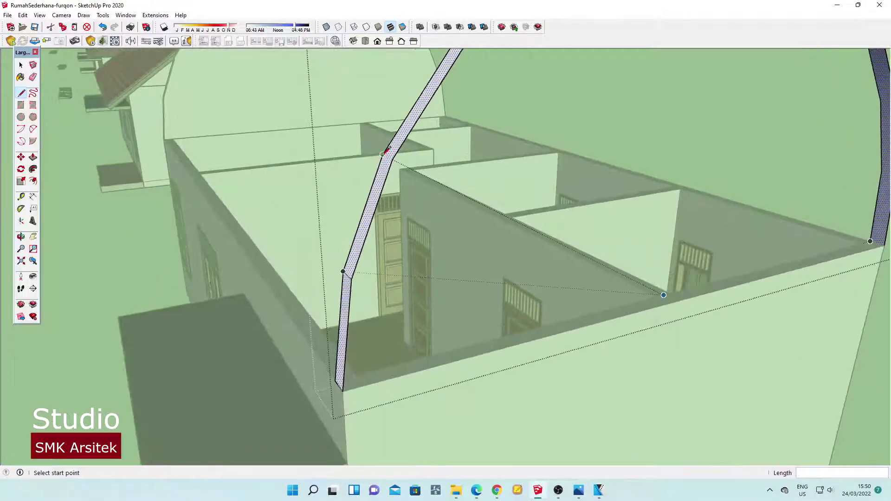
left_click(394, 158)
mouse_move(372, 205)
middle_mouse_down()
mouse_move(404, 211)
mouse_move(491, 123)
middle_mouse_up()
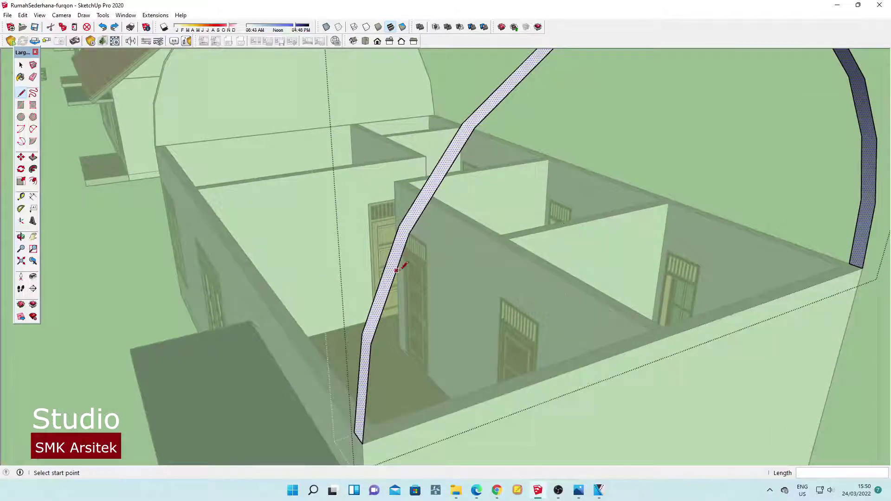
mouse_move(402, 267)
middle_mouse_down()
mouse_move(409, 189)
mouse_move(365, 249)
mouse_move(362, 241)
middle_mouse_up()
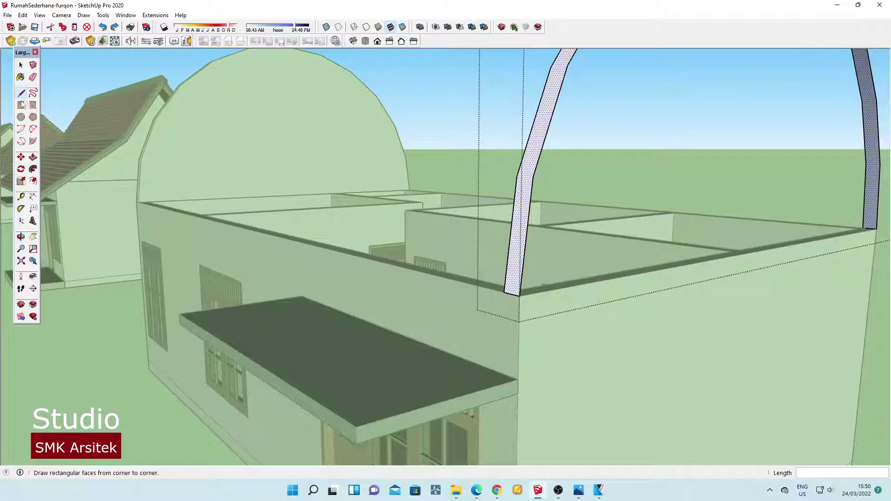
Place a Tape Measure guide 5 cm out from the arch leg's base edge.
left_click(21, 197)
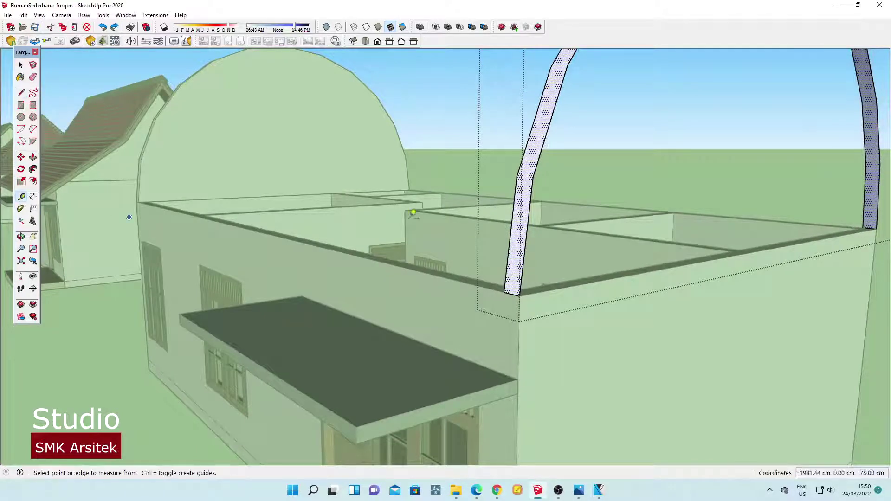
mouse_move(464, 278)
middle_mouse_down()
mouse_move(557, 319)
mouse_move(522, 319)
middle_mouse_up()
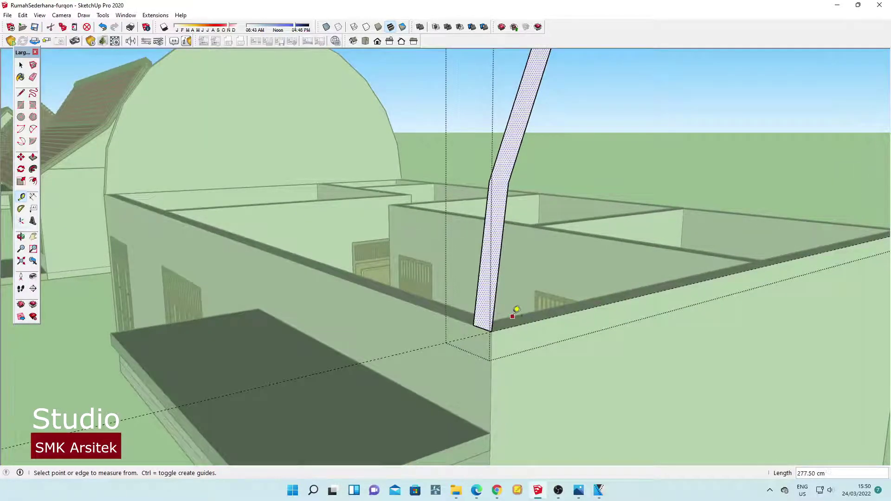
scroll(498, 358, "up", 2)
scroll(482, 358, "up", 3)
scroll(468, 325, "up", 2)
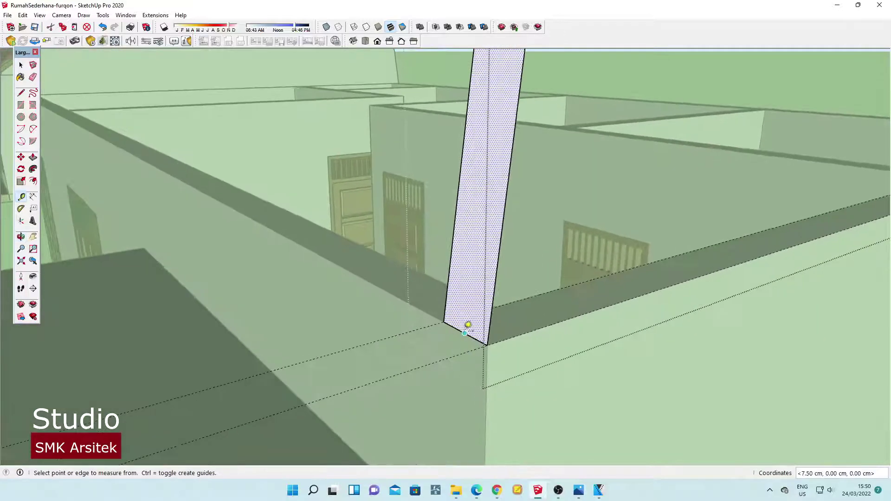
left_click(465, 333)
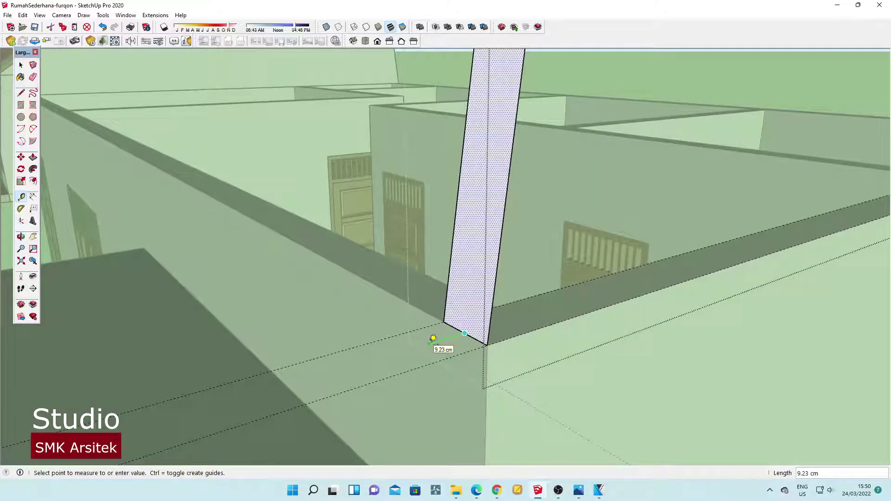
key("Return")
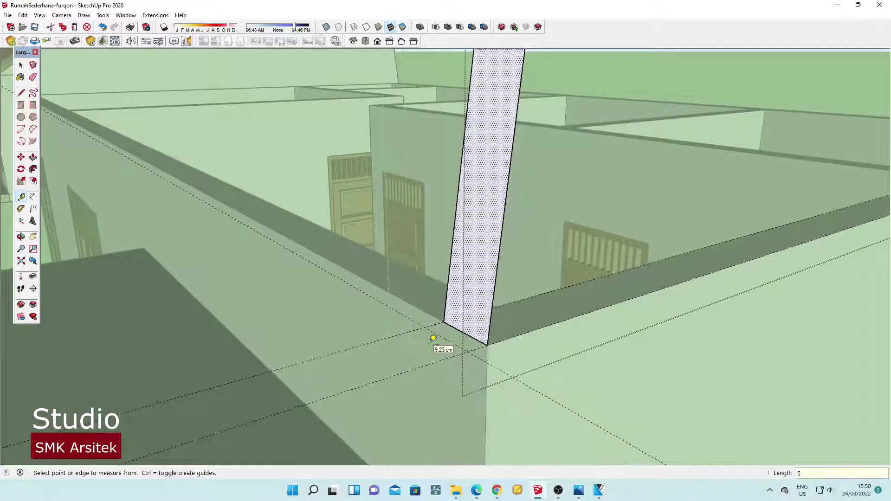
key("r")
scroll(419, 336, "up", 1)
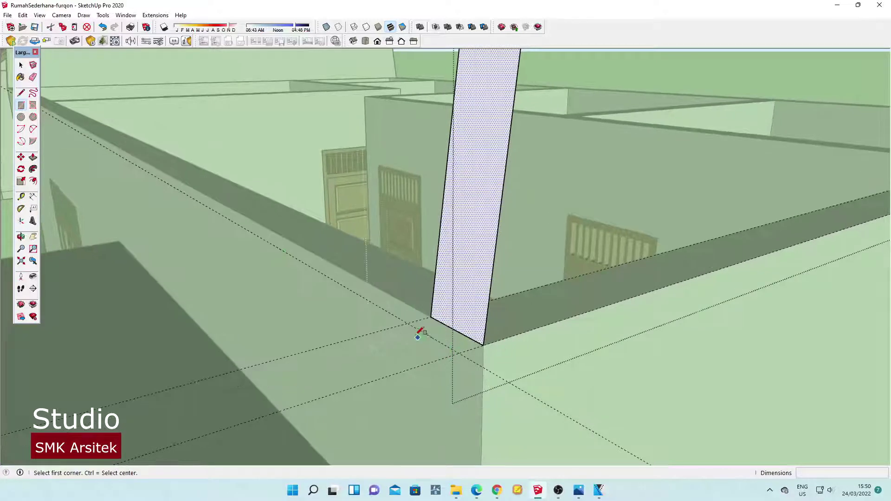
Draw a 15 × 5 cm rectangle at the arch base and select the arch edge as path.
left_click(408, 322)
left_click(483, 345)
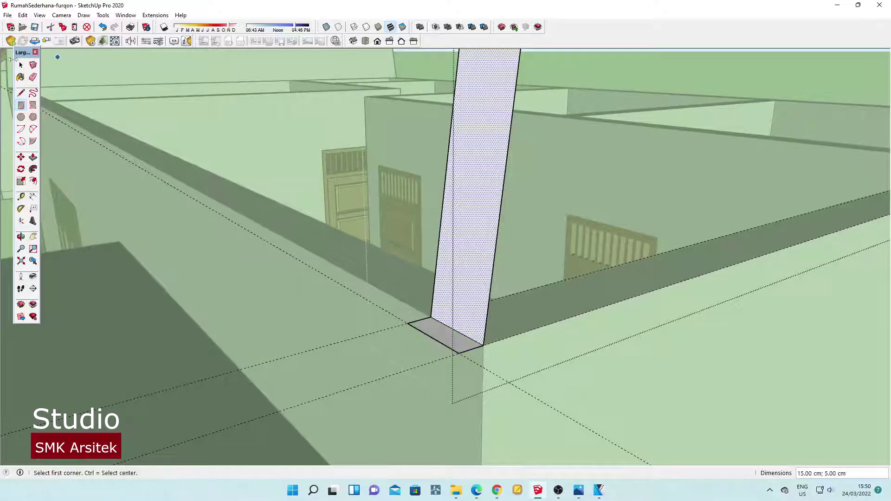
left_click(21, 65)
left_click(495, 267)
mouse_move(493, 268)
middle_mouse_down()
mouse_move(480, 298)
mouse_move(647, 238)
mouse_move(577, 233)
mouse_move(458, 294)
middle_mouse_up()
scroll(411, 278, "up", 3)
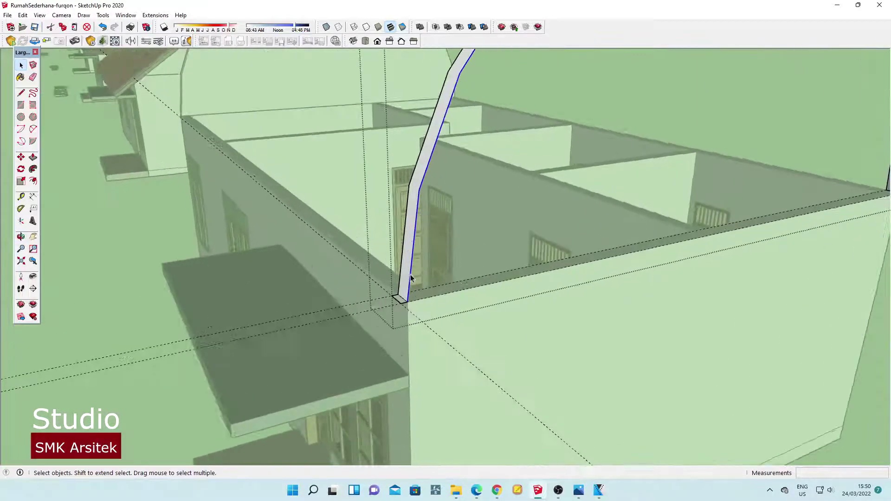
Sweep the rectangle along the arch with Follow Me to form the curved rib.
left_click(33, 169)
middle_click_drag(424, 330, 393, 290)
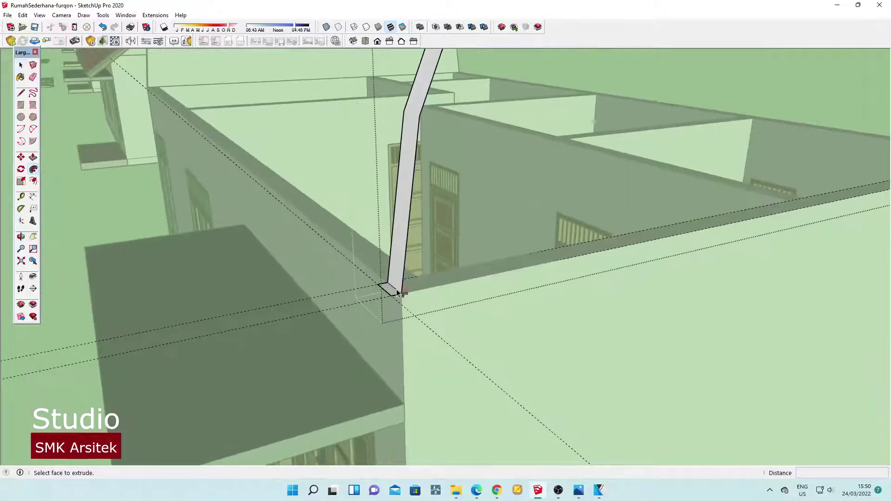
left_click(394, 294)
middle_click_drag(384, 323, 590, 277)
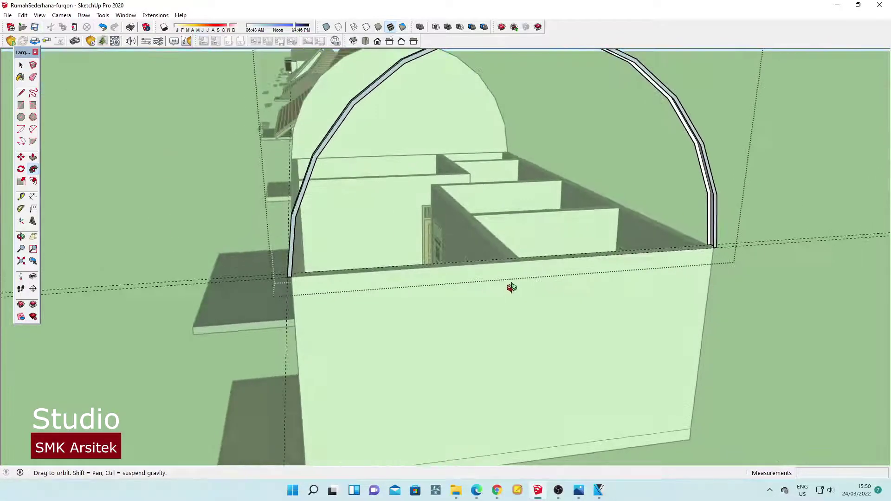
middle_click_drag(590, 277, 514, 288)
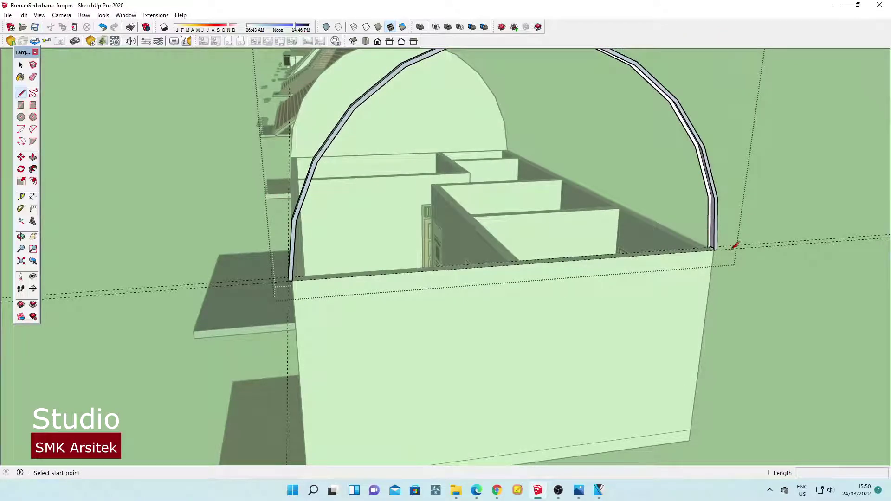
Draw closing edges on the rib's lower and upper sections to fill its side faces.
scroll(734, 245, "up", 2)
scroll(729, 244, "up", 2)
scroll(722, 242, "up", 2)
scroll(713, 240, "up", 2)
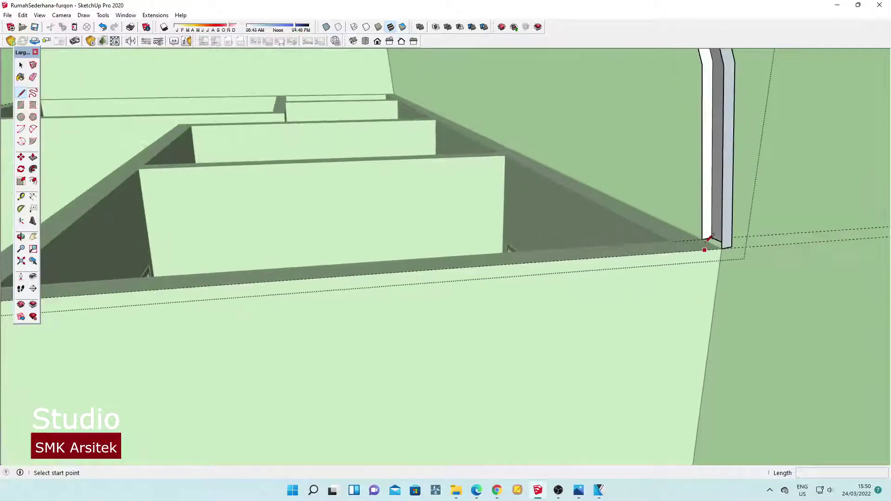
scroll(708, 240, "up", 1)
left_click(702, 238)
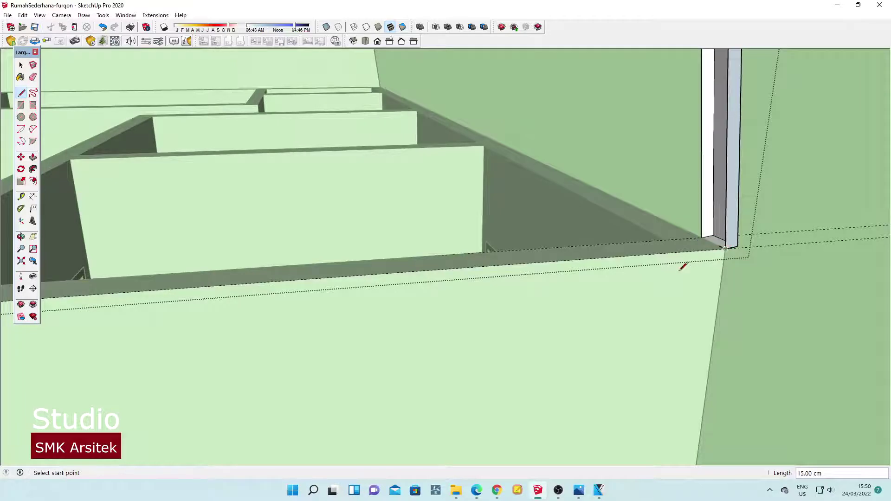
mouse_move(683, 267)
middle_mouse_down()
mouse_move(700, 227)
mouse_move(667, 251)
mouse_move(699, 251)
middle_mouse_up()
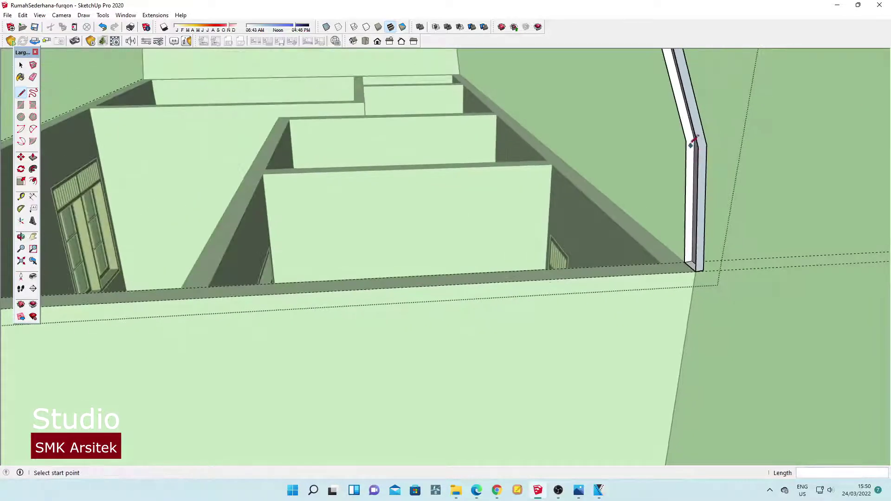
left_click(699, 145)
middle_click_drag(699, 145, 661, 95)
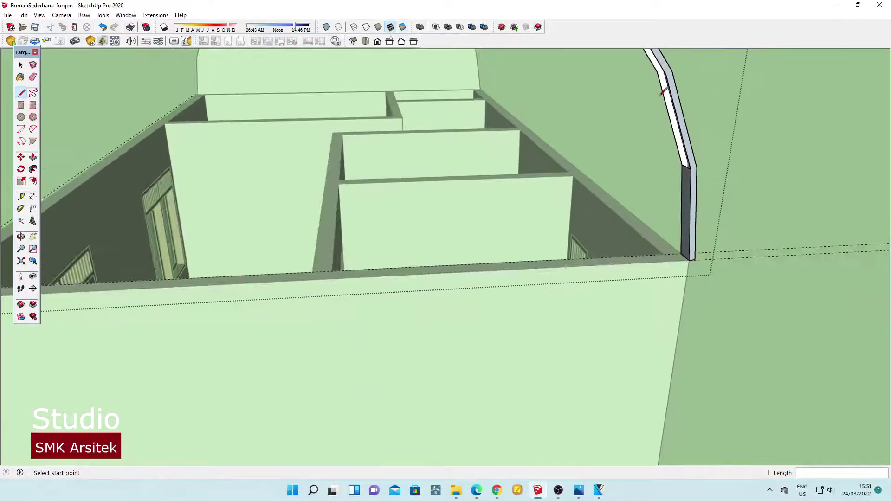
left_click(666, 73)
mouse_move(649, 319)
middle_mouse_down()
mouse_move(636, 175)
mouse_move(673, 132)
mouse_move(657, 116)
middle_mouse_up()
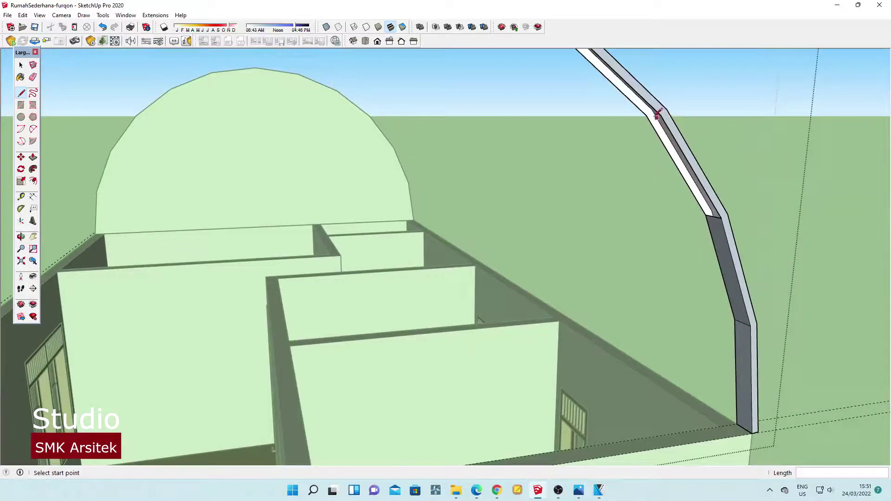
left_click(664, 113)
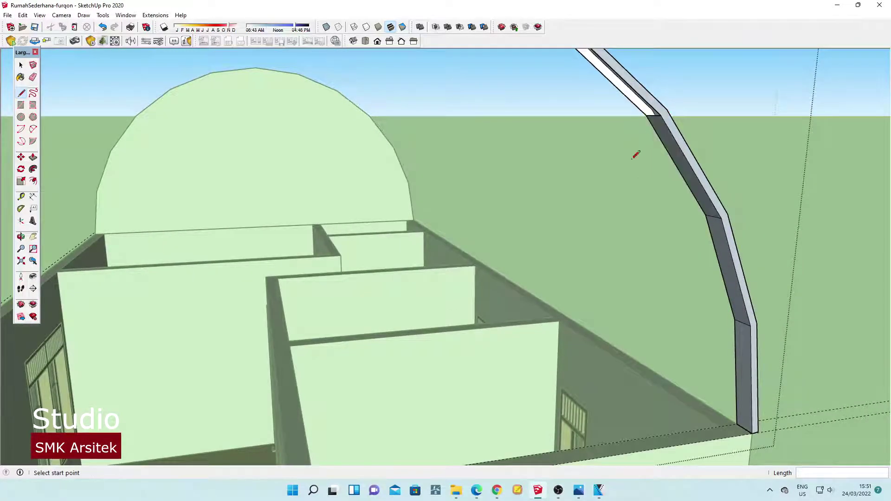
mouse_move(637, 152)
middle_mouse_down()
mouse_move(621, 97)
mouse_move(597, 76)
mouse_move(579, 163)
mouse_move(626, 157)
mouse_move(623, 183)
mouse_move(623, 175)
middle_mouse_up()
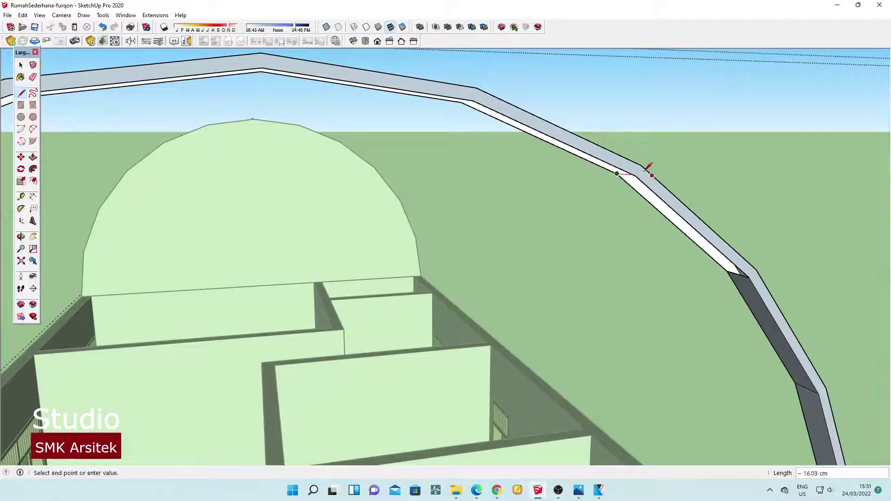
left_click(635, 175)
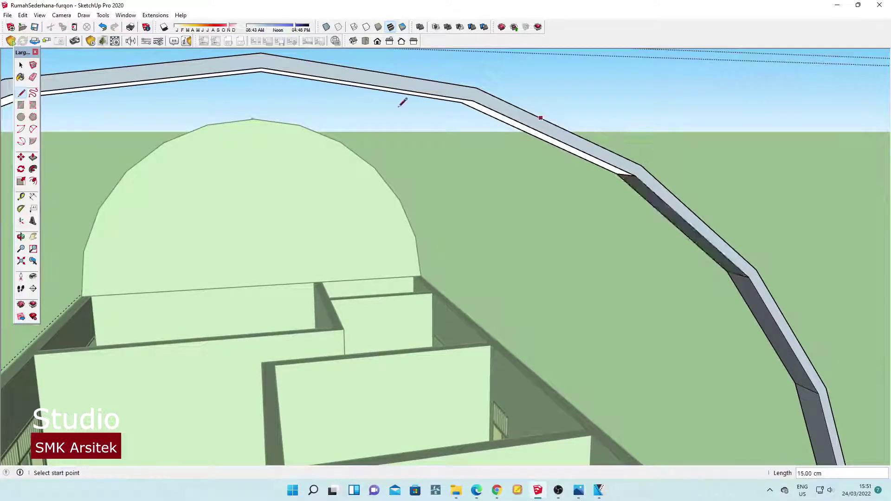
left_click(474, 100)
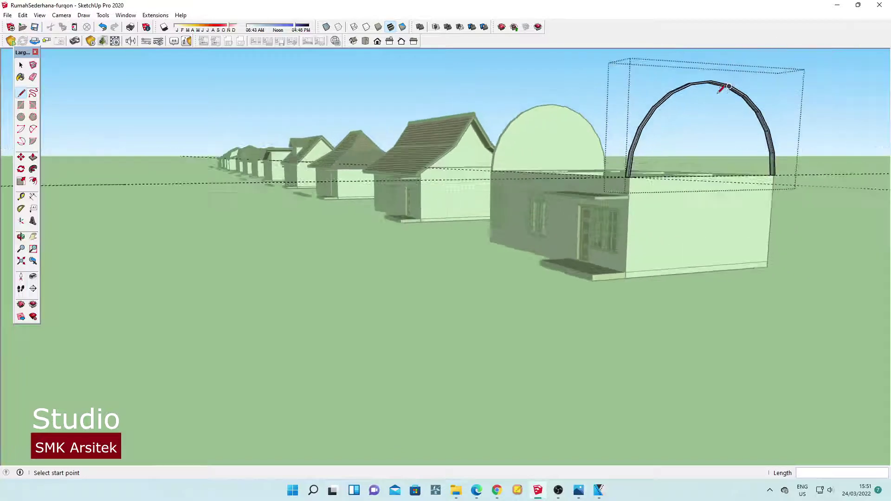
Split the arch beam faces with edges across each remaining corner of the curve.
scroll(729, 87, "up", 2)
scroll(724, 85, "up", 2)
scroll(717, 81, "up", 2)
scroll(706, 76, "up", 2)
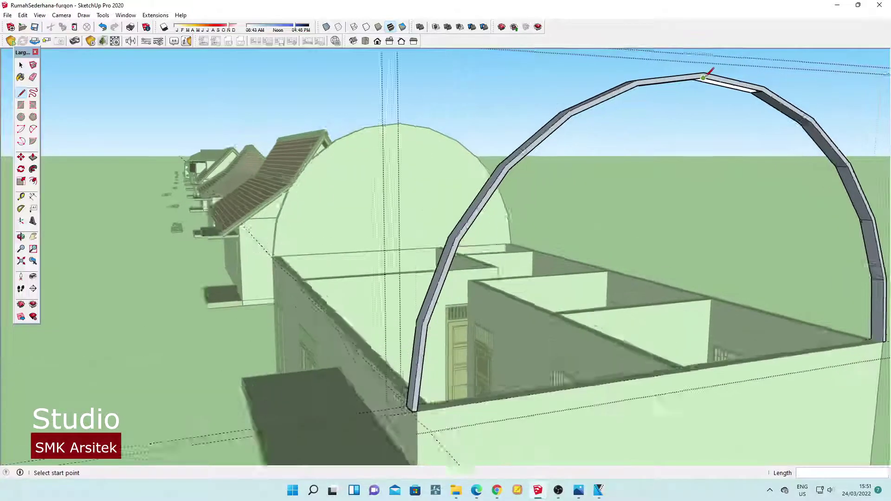
scroll(706, 75, "up", 2)
scroll(704, 74, "up", 2)
scroll(699, 73, "up", 2)
scroll(692, 107, "up", 2)
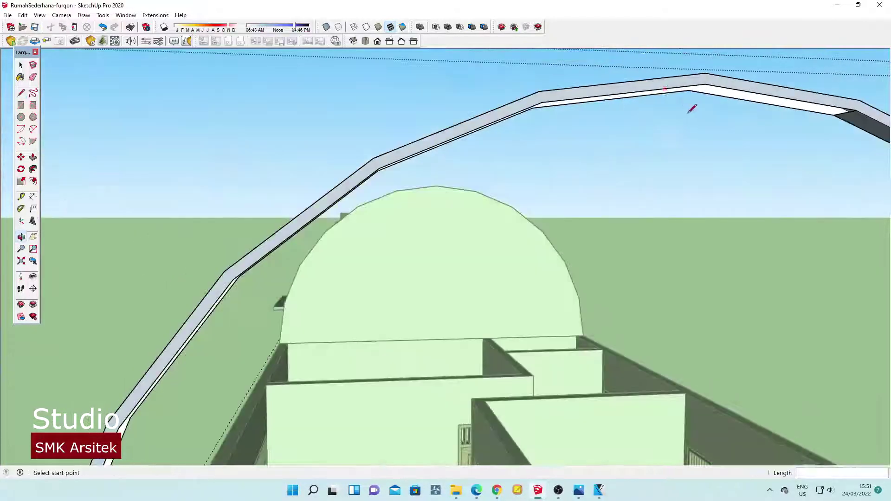
left_click(705, 83)
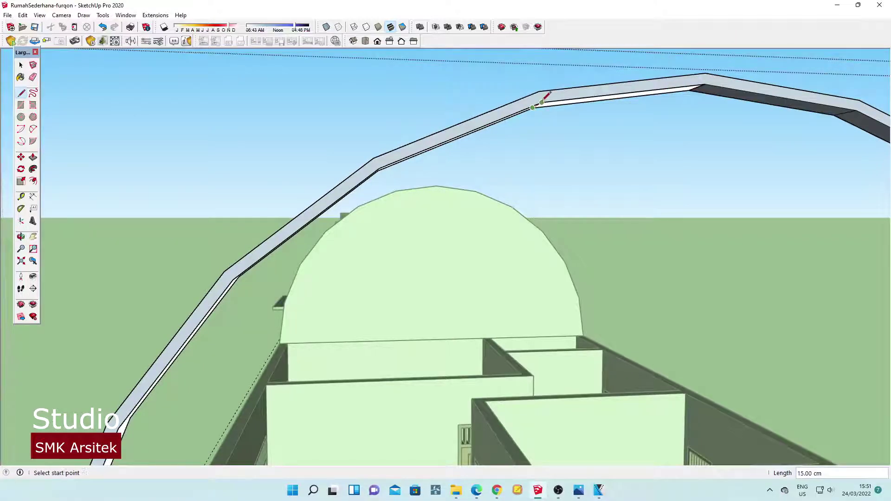
left_click(542, 102)
scroll(383, 169, "up", 1)
scroll(348, 162, "up", 1)
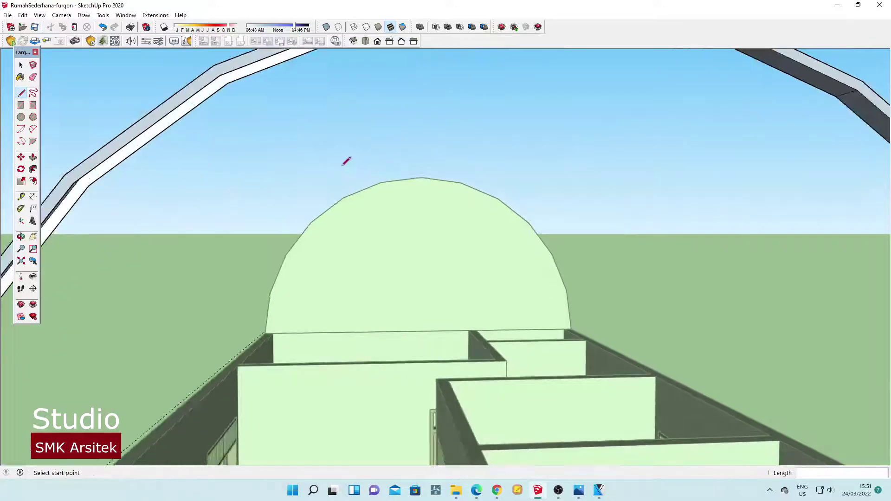
left_click(227, 82)
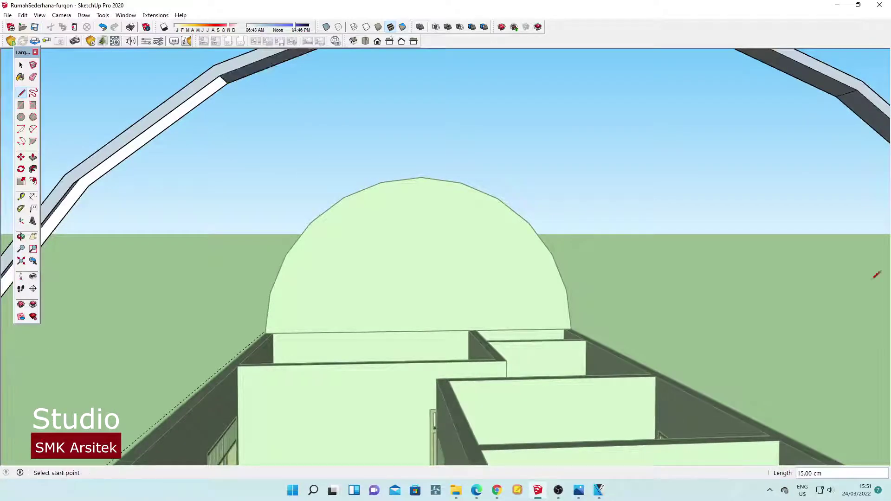
left_click(74, 177)
Cancel the stray line and zoom out to view the finished rib among neighbouring houses.
scroll(251, 175, "down", 1)
scroll(294, 176, "down", 2)
scroll(295, 175, "down", 1)
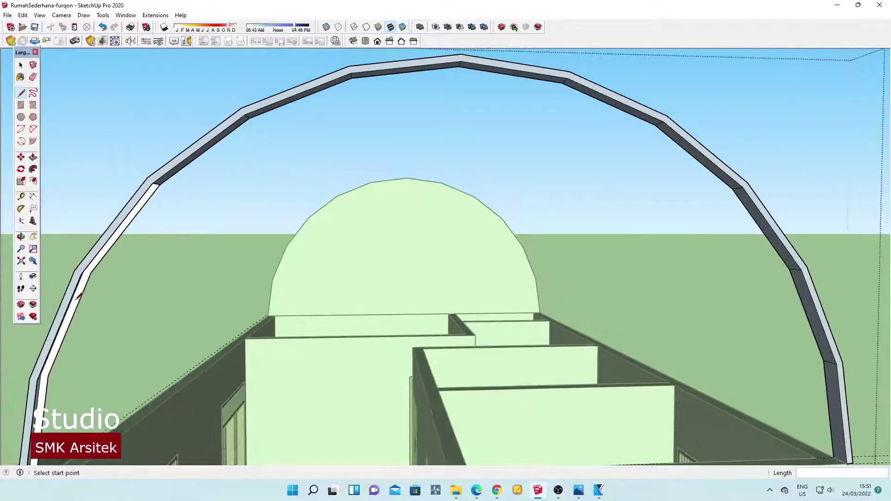
scroll(78, 297, "up", 1)
key("Escape")
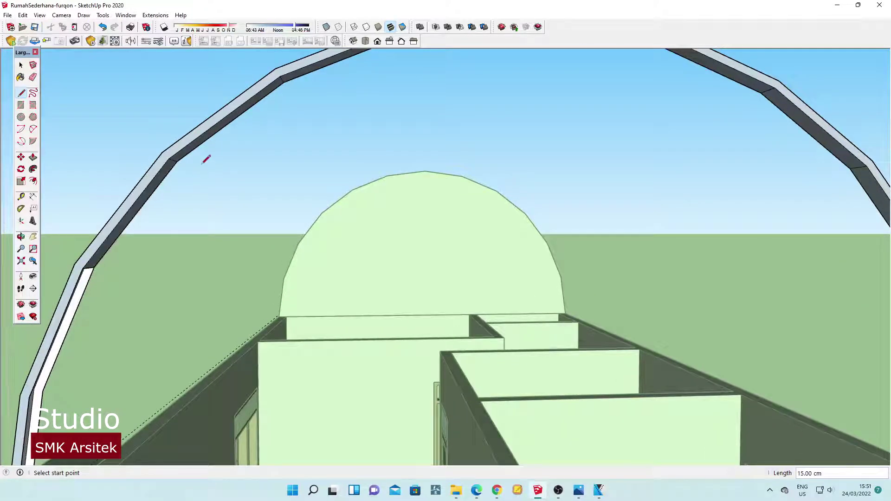
scroll(190, 176, "down", 2)
scroll(140, 251, "down", 2)
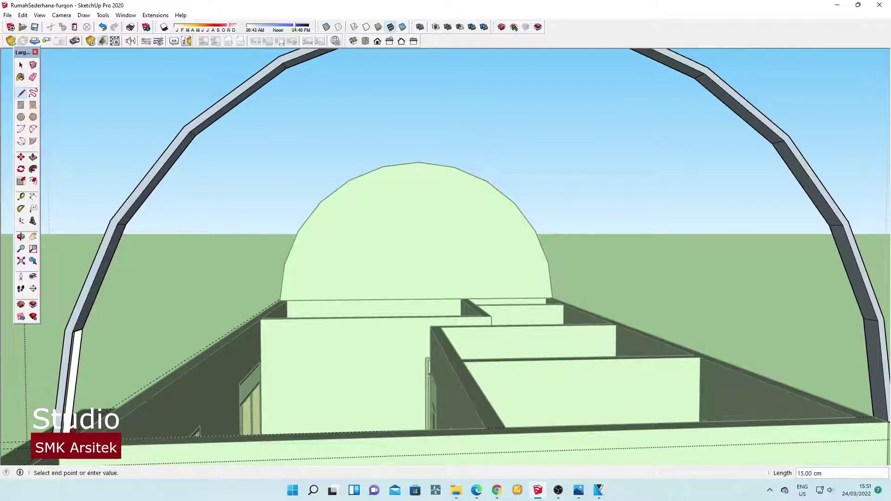
scroll(107, 288, "down", 1)
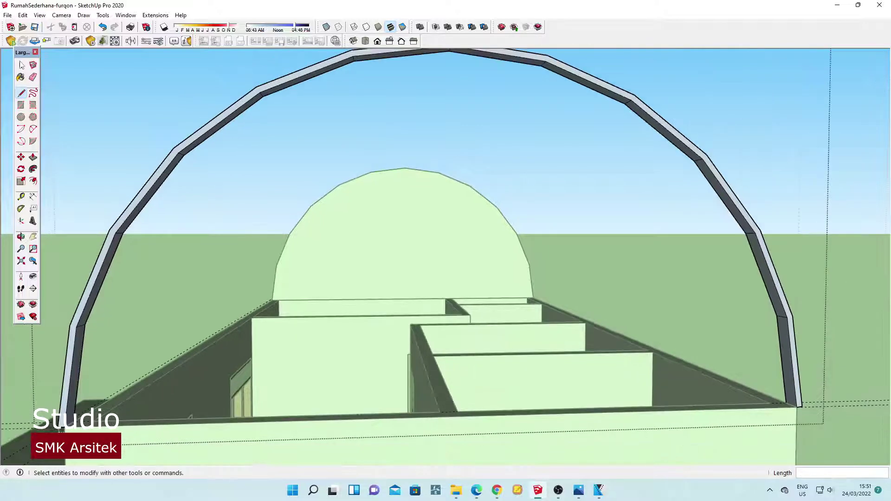
mouse_move(302, 193)
middle_mouse_down()
mouse_move(398, 201)
mouse_move(328, 185)
middle_mouse_up()
scroll(529, 299, "up", 1)
scroll(630, 298, "up", 1)
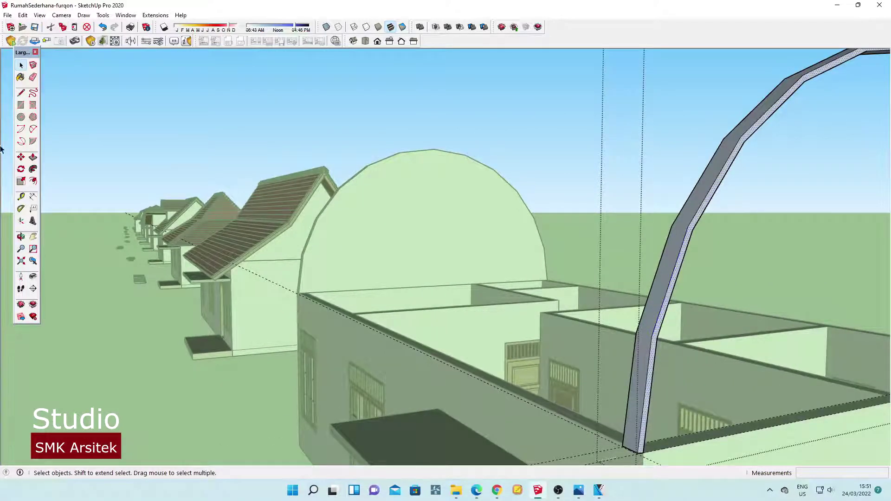
Extrude the arch face along the house's full length to the far wall.
scroll(403, 195, "down", 2)
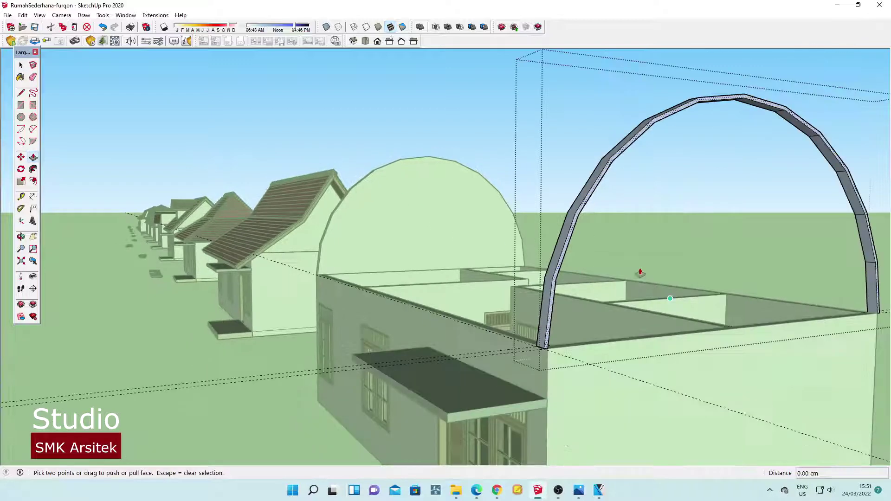
left_click(571, 238)
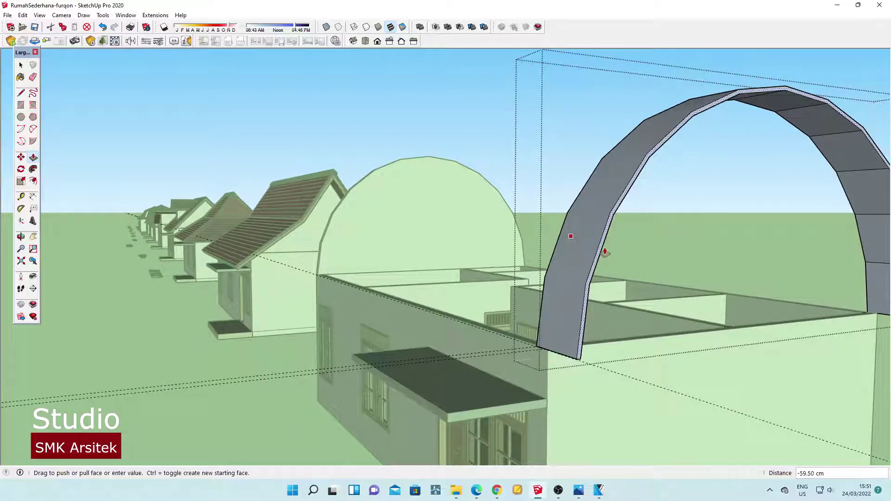
scroll(368, 209, "down", 3)
type("-80")
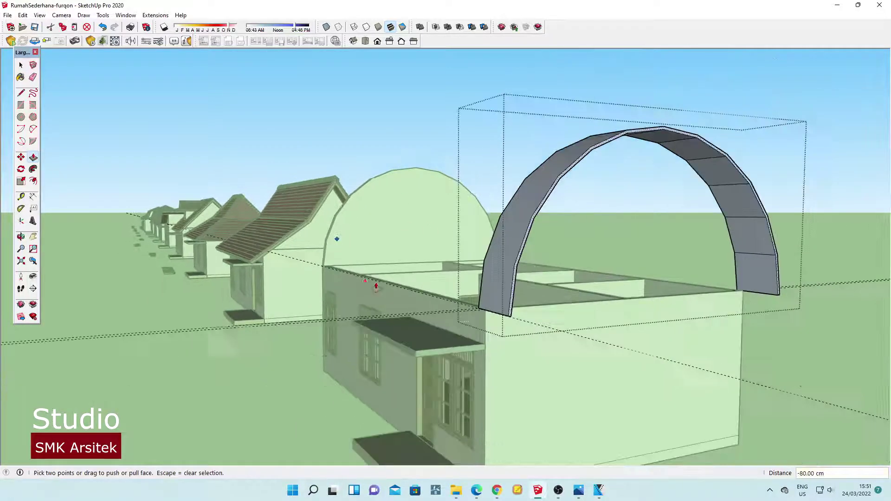
mouse_move(366, 279)
middle_mouse_down()
mouse_move(734, 346)
mouse_move(736, 279)
middle_mouse_up()
scroll(736, 265, "up", 3)
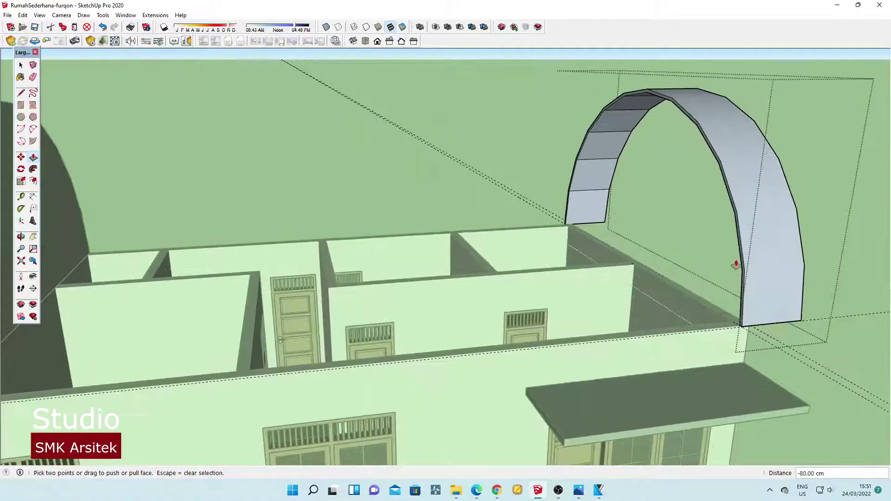
left_click(741, 263)
mouse_move(522, 292)
middle_mouse_down()
mouse_move(408, 298)
mouse_move(532, 268)
middle_mouse_up()
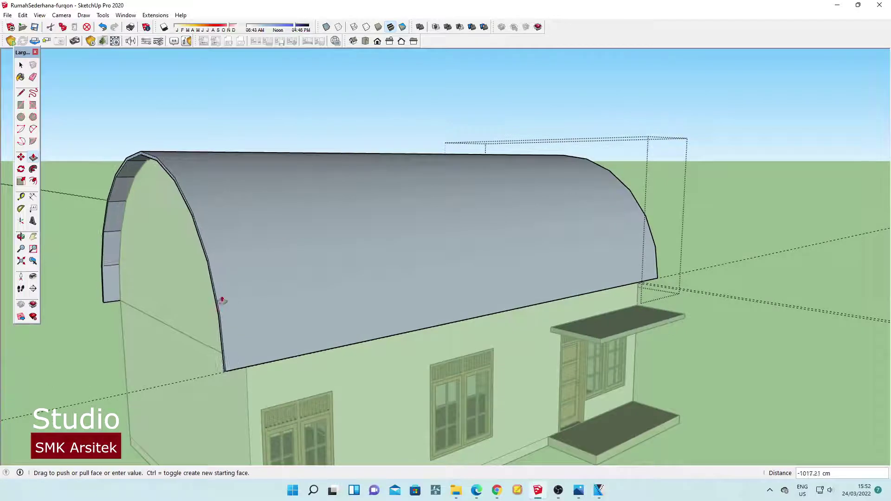
middle_click_drag(221, 298, 284, 269)
left_click(307, 273)
Push the arched roof out a further 80 cm as an overhang.
left_click(311, 266)
type("80")
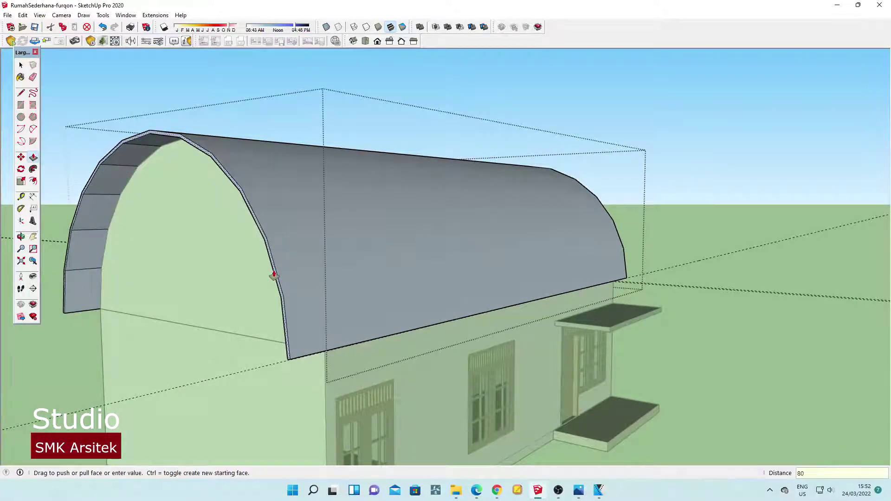
key("Return")
middle_click_drag(867, 276, 437, 285)
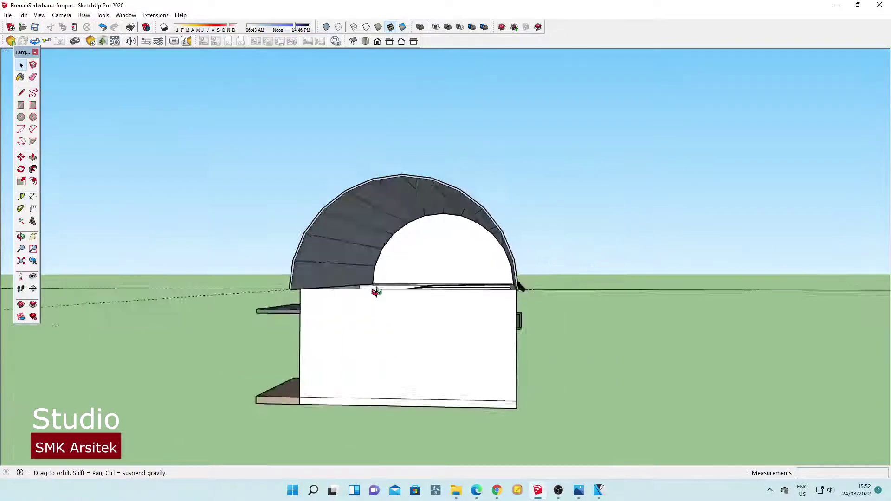
Unhide the semicircular gable walls at both ends of the arched house.
middle_click_drag(437, 285, 477, 280)
left_click(22, 15)
mouse_move(41, 160)
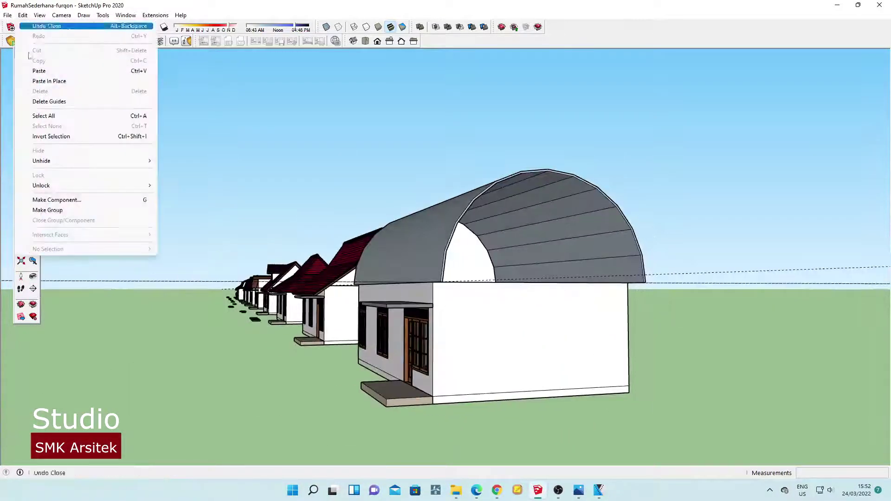
left_click(168, 172)
mouse_move(165, 175)
middle_mouse_down()
mouse_move(585, 264)
mouse_move(728, 275)
mouse_move(537, 256)
mouse_move(504, 237)
mouse_move(441, 274)
mouse_move(474, 272)
mouse_move(483, 263)
mouse_move(346, 272)
middle_mouse_up()
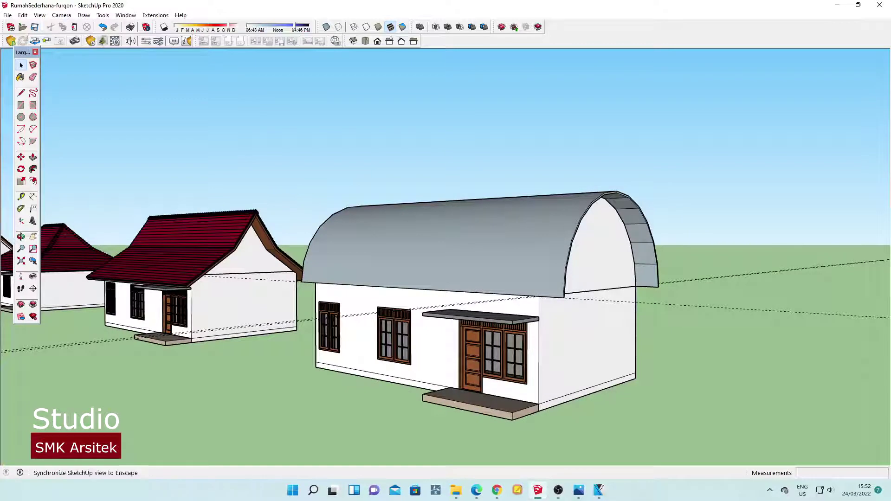
Delete all the dashed guide lines from the model.
left_click(22, 15)
left_click(62, 100)
mouse_move(492, 241)
middle_mouse_down()
mouse_move(494, 265)
mouse_move(409, 253)
mouse_move(416, 253)
mouse_move(410, 225)
mouse_move(400, 218)
mouse_move(527, 255)
mouse_move(473, 277)
middle_mouse_up()
Copy the front plane of the neighbouring house's red roof group.
scroll(473, 271, "down", 2)
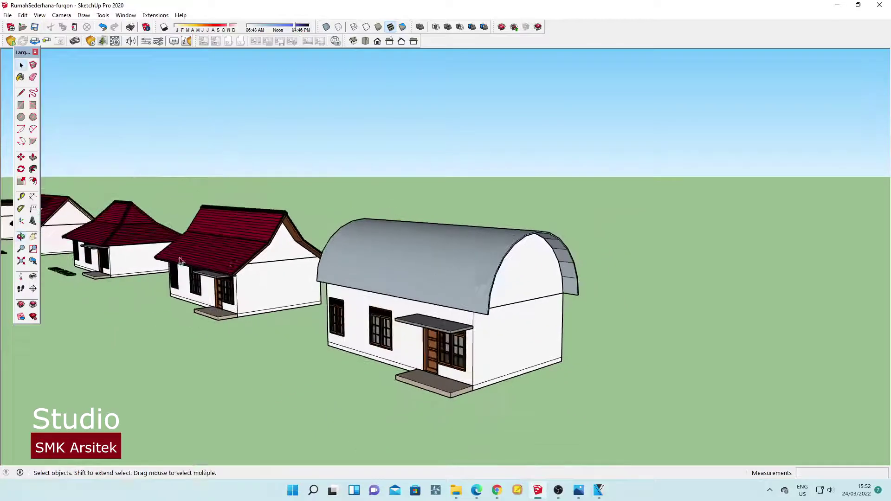
scroll(180, 261, "up", 2)
scroll(245, 263, "up", 3)
left_click(272, 249)
scroll(285, 248, "up", 2)
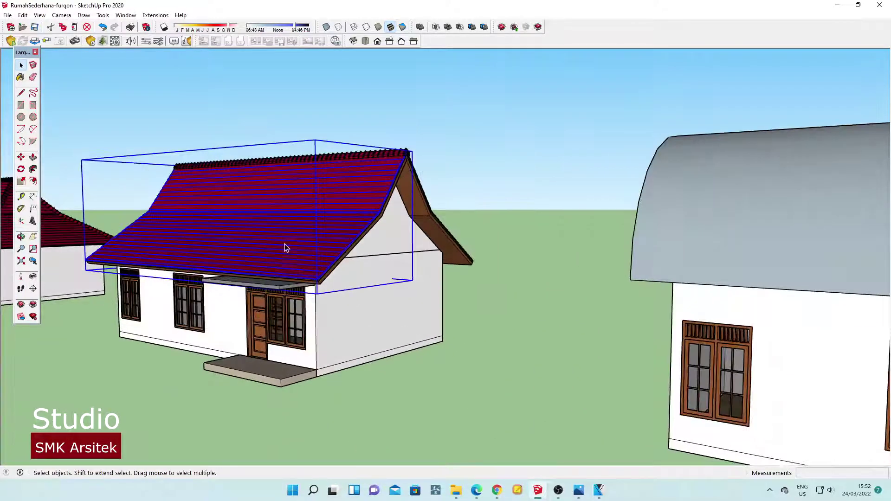
double_click(285, 248)
scroll(297, 251, "up", 2)
left_click(309, 255)
scroll(331, 269, "up", 1)
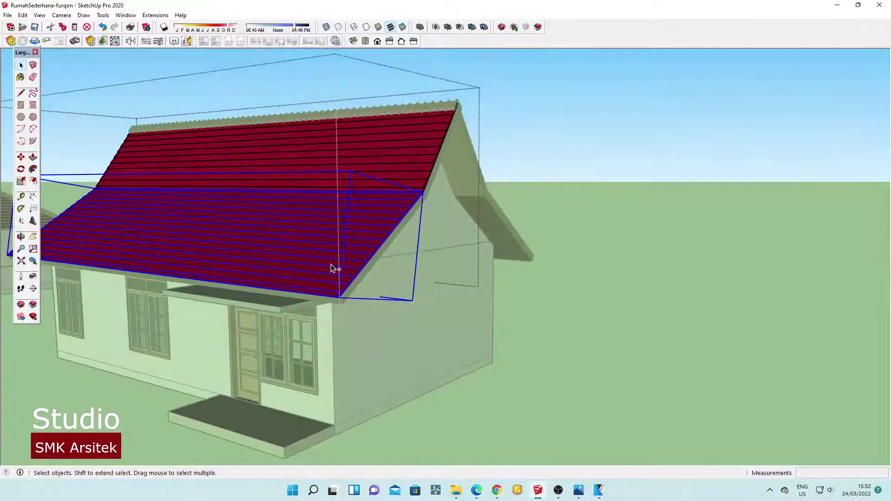
left_click(653, 313)
Paste the roof copy and move it above the arched house's porch roof.
left_click(22, 15)
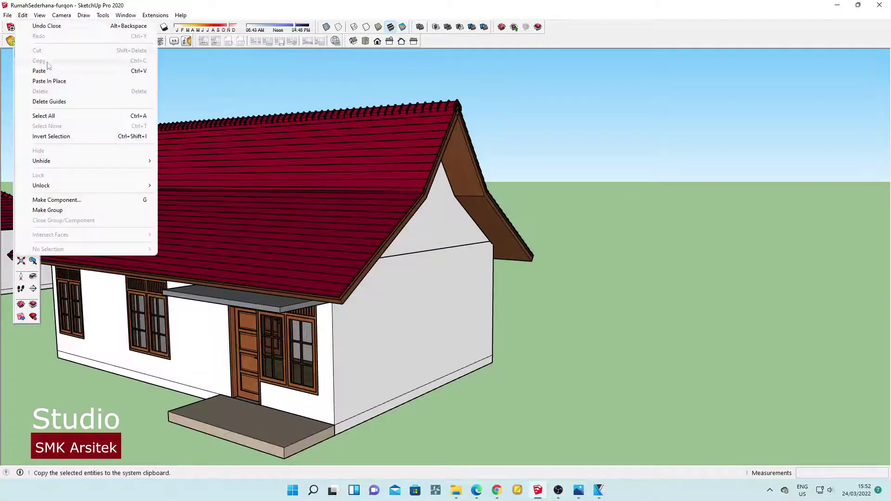
left_click(40, 68)
scroll(201, 111, "down", 5)
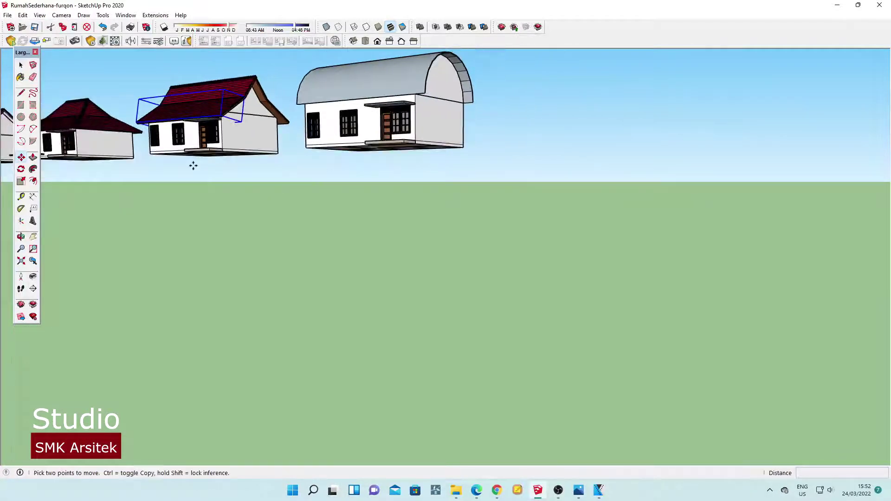
scroll(378, 180, "up", 2)
scroll(377, 176, "up", 1)
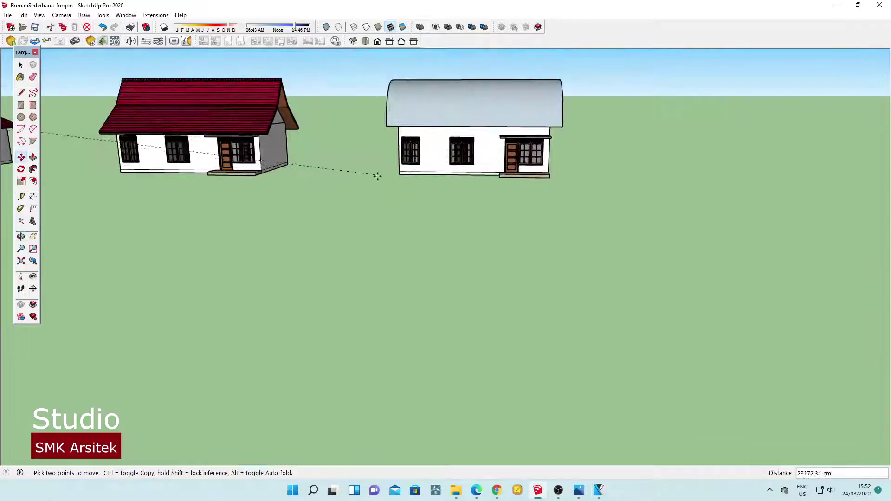
middle_click_drag(378, 176, 384, 209)
left_click(213, 243)
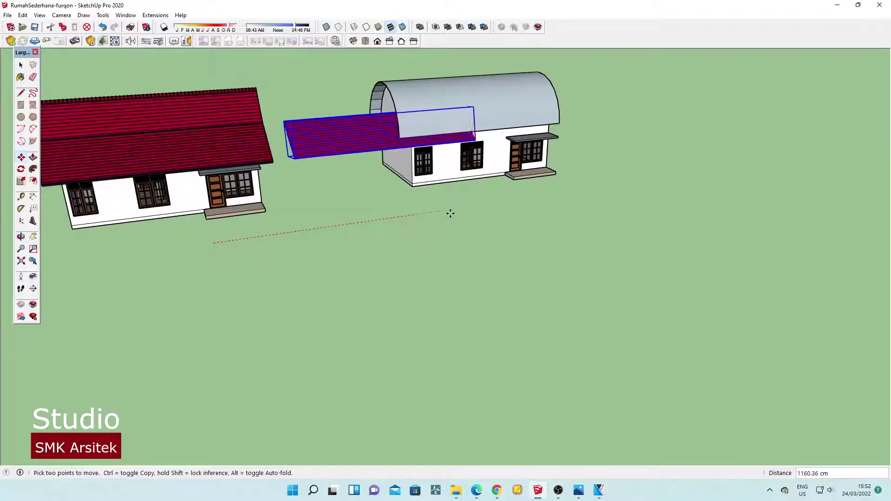
middle_click_drag(511, 197, 148, 214)
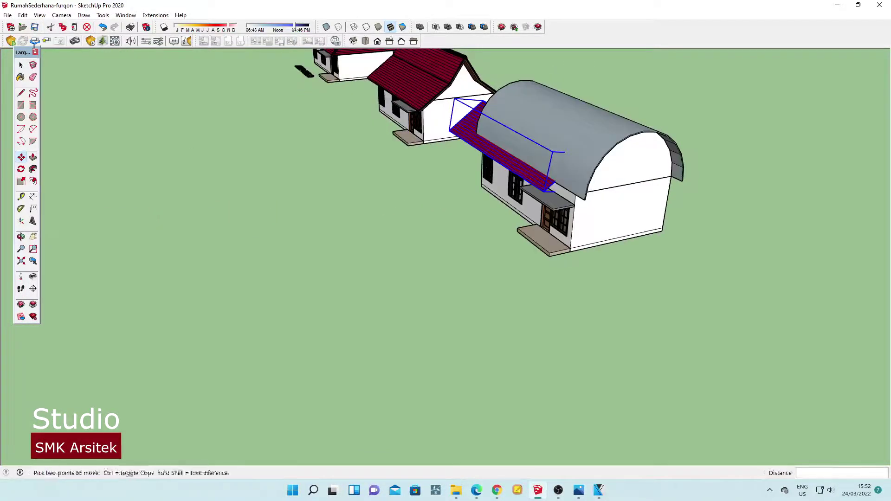
left_click(21, 67)
scroll(533, 188, "up", 3)
Draw an edge across the end of the copied roof section.
scroll(538, 218, "up", 2)
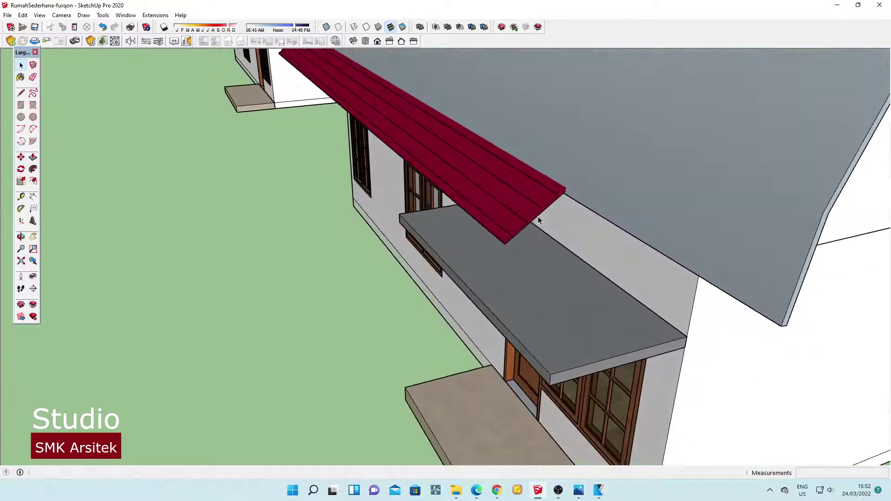
middle_click_drag(538, 219, 507, 216)
scroll(507, 216, "up", 2)
scroll(501, 223, "up", 2)
scroll(480, 254, "up", 2)
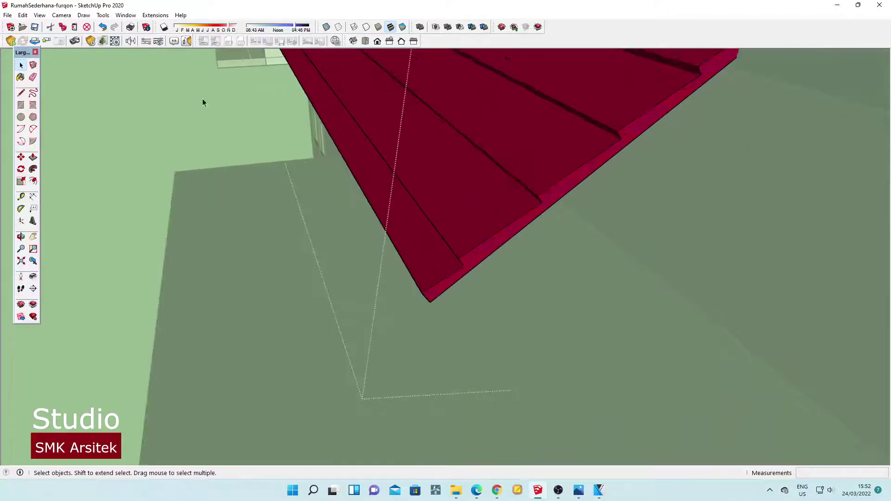
scroll(486, 283, "up", 2)
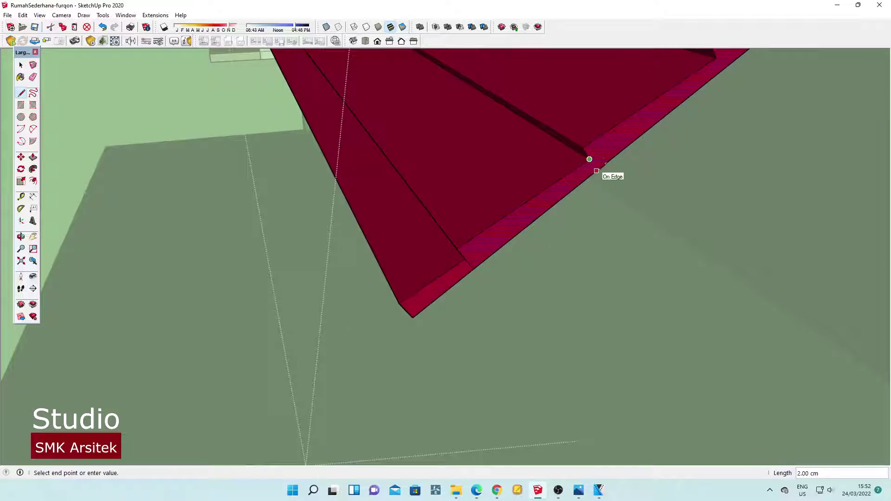
left_click(22, 66)
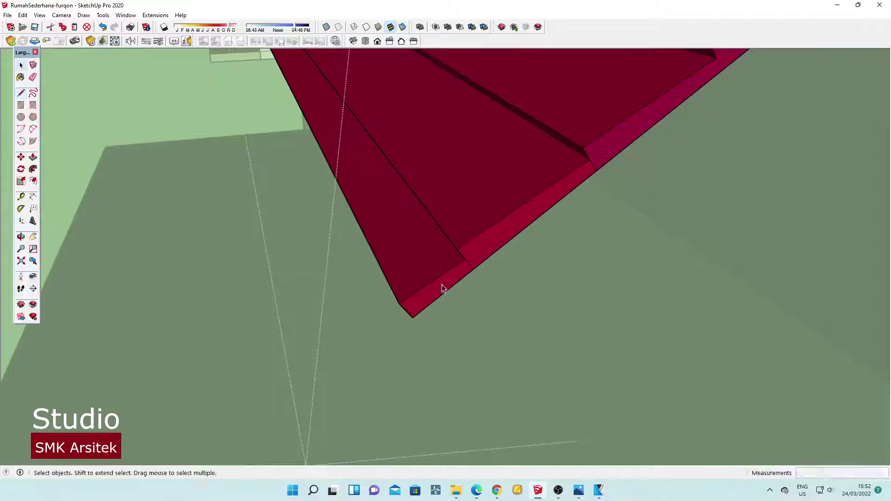
Push the roof face back 1160 cm, leaving one narrow red strip.
left_click(442, 295)
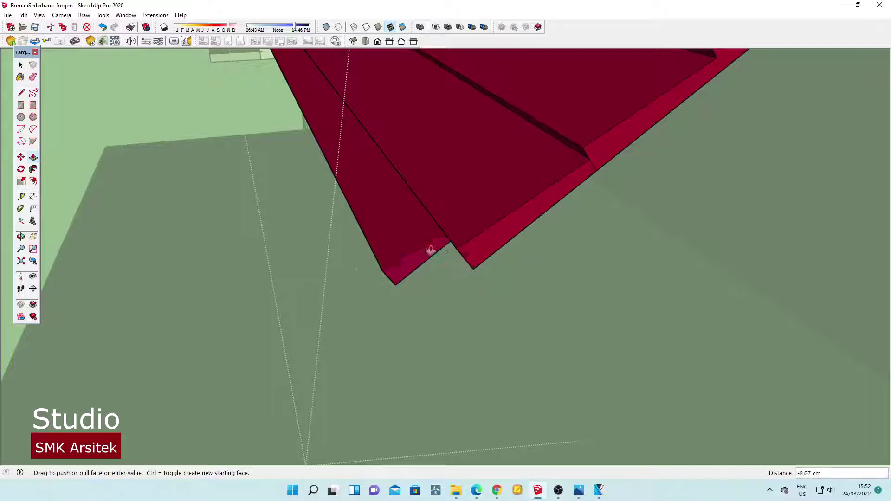
scroll(429, 253, "down", 3)
scroll(431, 255, "down", 3)
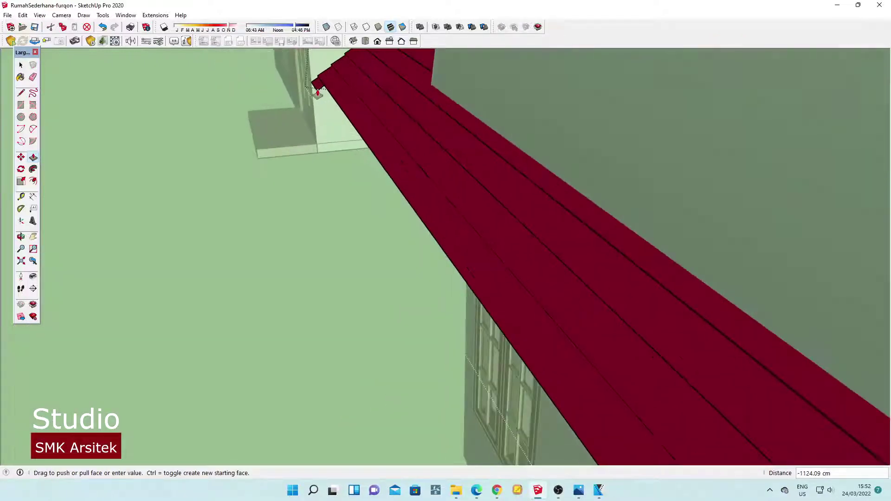
left_click(309, 82)
scroll(432, 197, "down", 5)
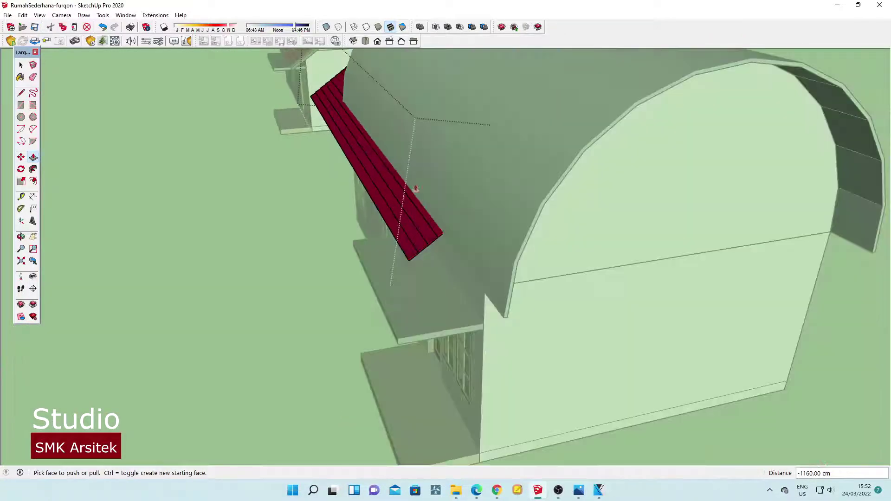
scroll(448, 262, "up", 3)
scroll(442, 259, "up", 2)
scroll(428, 240, "down", 3)
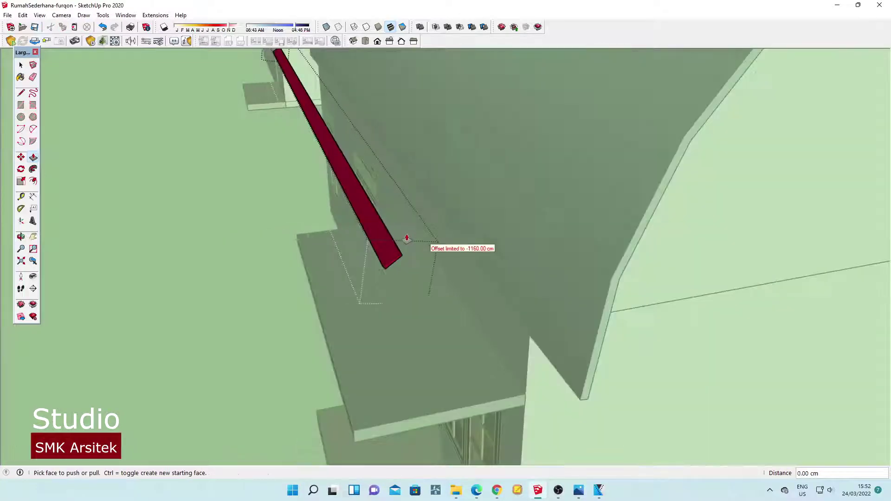
scroll(404, 239, "down", 3)
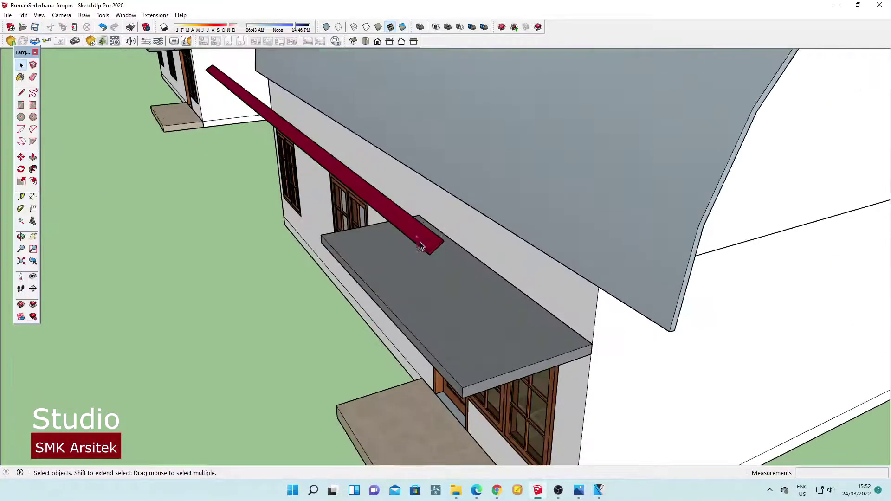
Move the red strip to the arched roof's lower front edge.
scroll(405, 252, "up", 3)
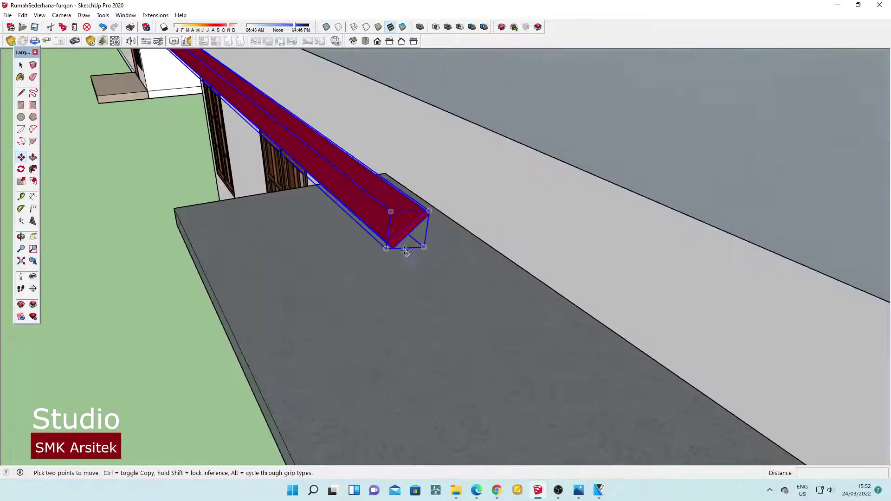
left_click(393, 248)
scroll(394, 249, "down", 3)
middle_click_drag(395, 251, 462, 206)
scroll(462, 205, "up", 5)
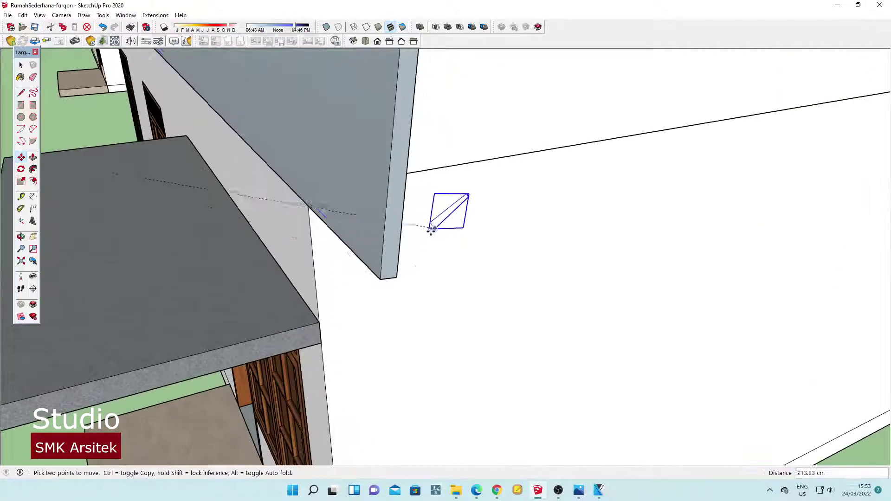
middle_click_drag(413, 244, 404, 235)
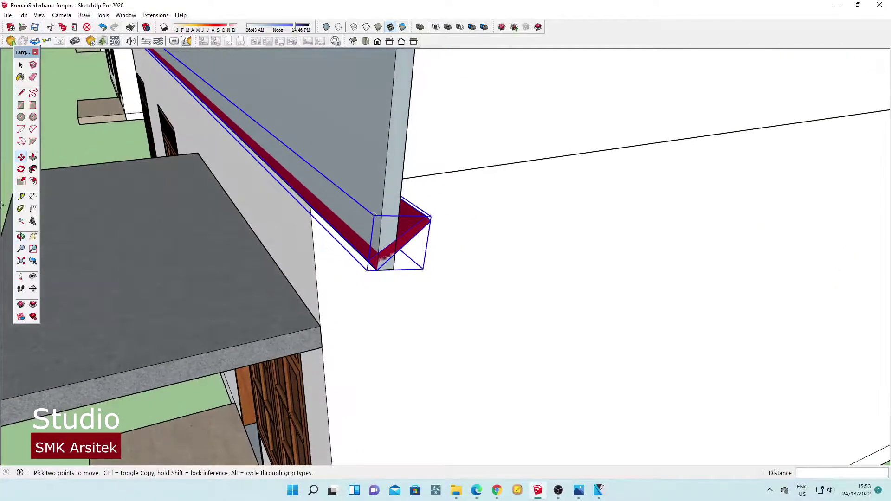
Rotate the strip about its bottom corner so it tilts up along the curve.
left_click(21, 169)
scroll(376, 288, "up", 2)
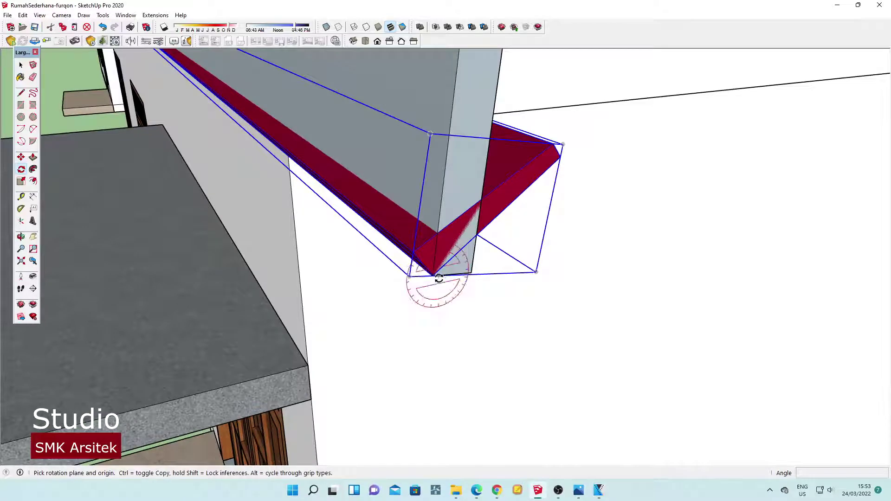
middle_click_drag(435, 276, 381, 295)
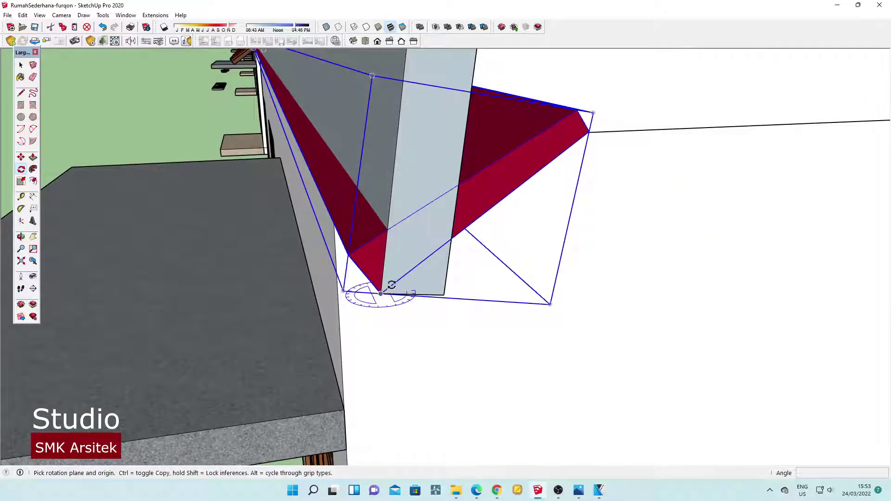
left_click(380, 293)
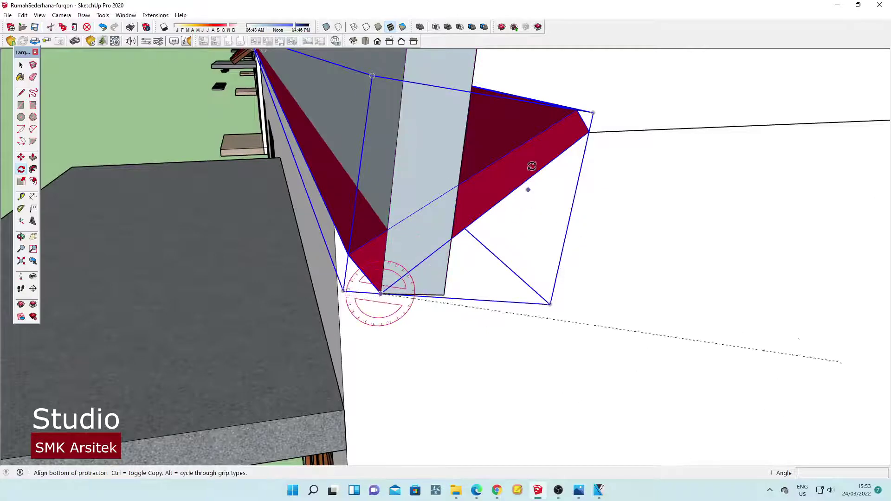
left_click(590, 131)
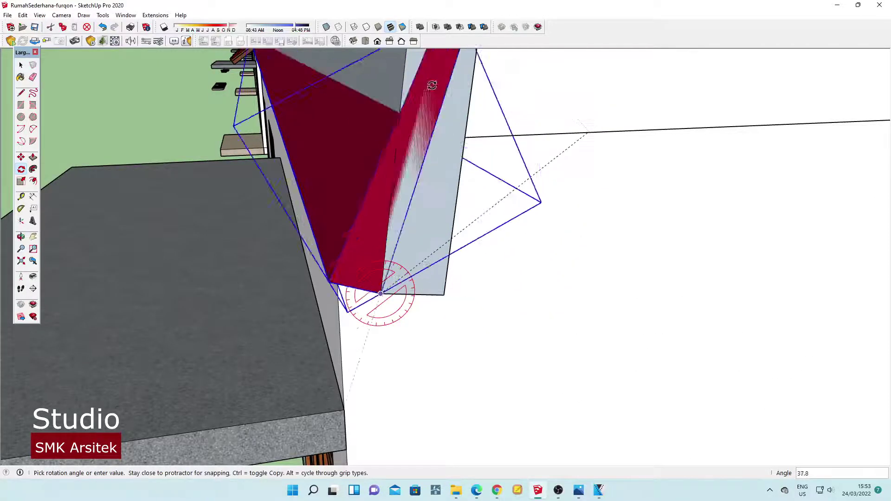
left_click(404, 163)
scroll(381, 288, "down", 2)
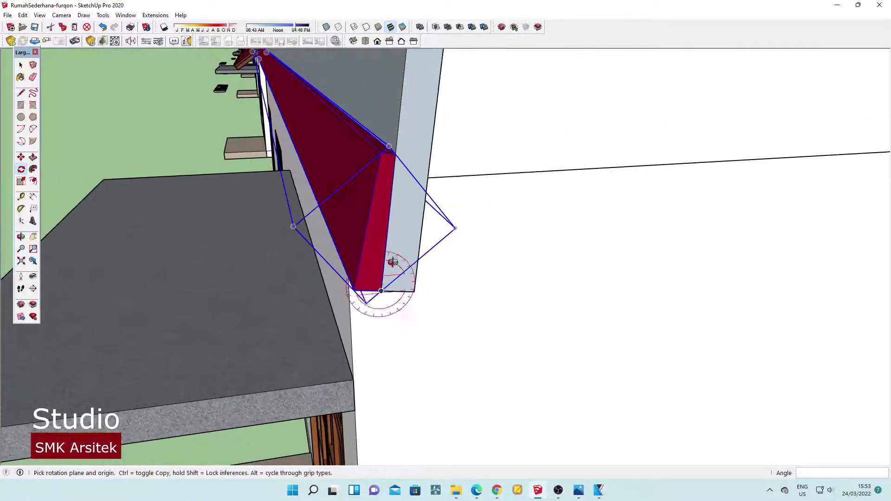
left_click(21, 66)
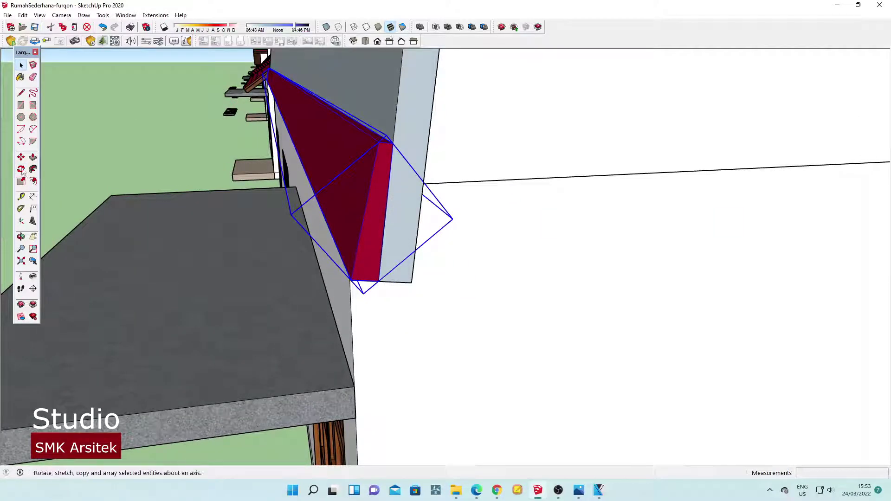
Copy the tilted strip up the curved edge and array it x3.
left_click(379, 282)
key("ctrl")
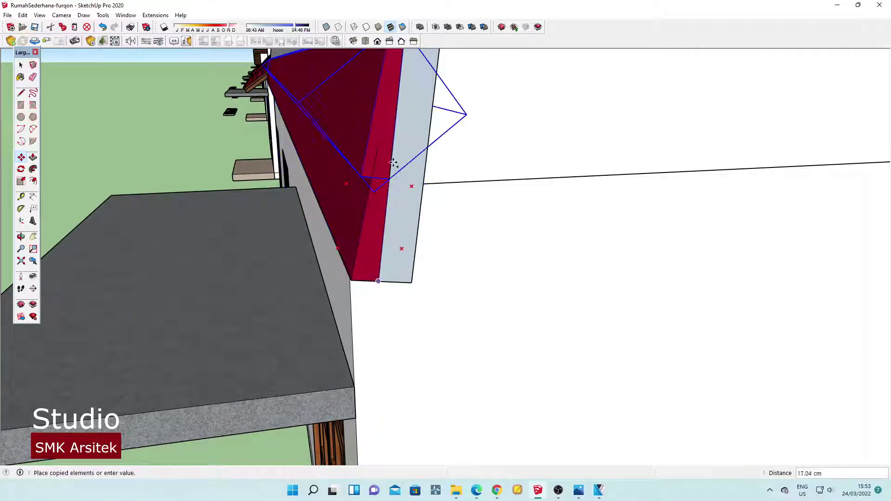
left_click(391, 144)
mouse_move(391, 144)
middle_mouse_down()
mouse_move(382, 228)
mouse_move(391, 169)
middle_mouse_up()
type("x3")
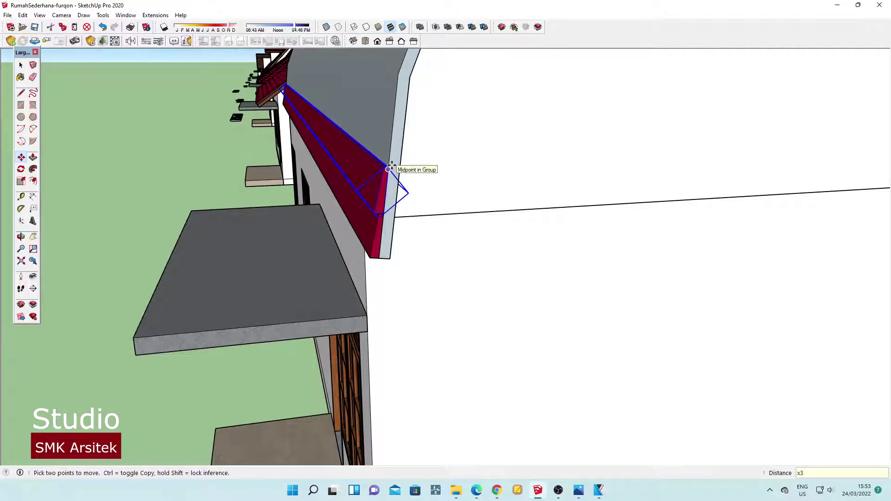
key("Return")
mouse_move(392, 168)
middle_mouse_down()
mouse_move(388, 95)
mouse_move(395, 121)
middle_mouse_up()
key("space")
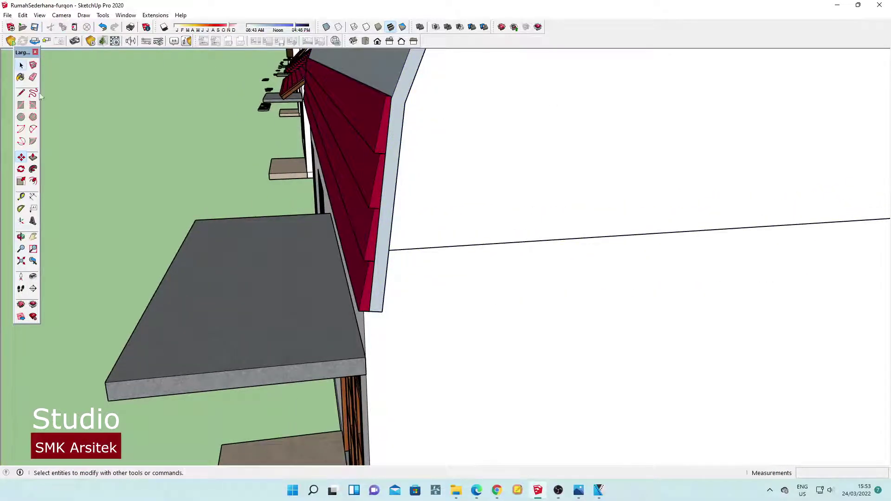
middle_click_drag(363, 297, 368, 287)
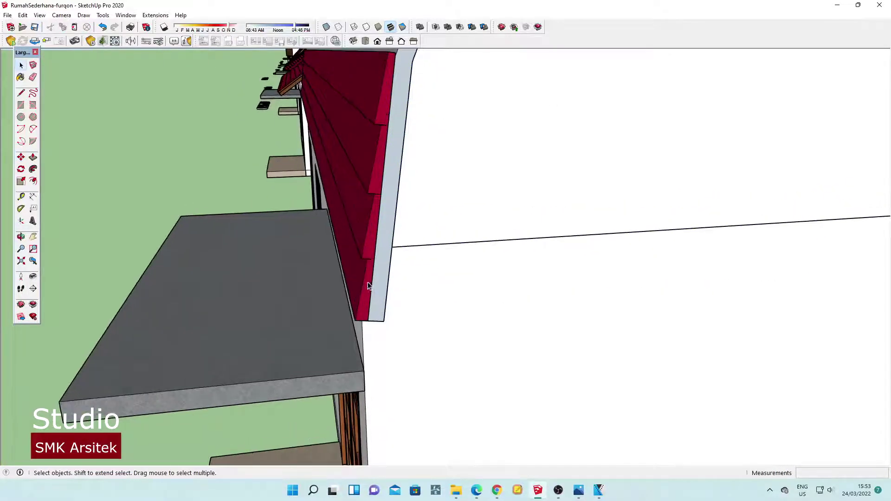
Flip the orientation of the selected red strips.
right_click(386, 118)
left_click(395, 234)
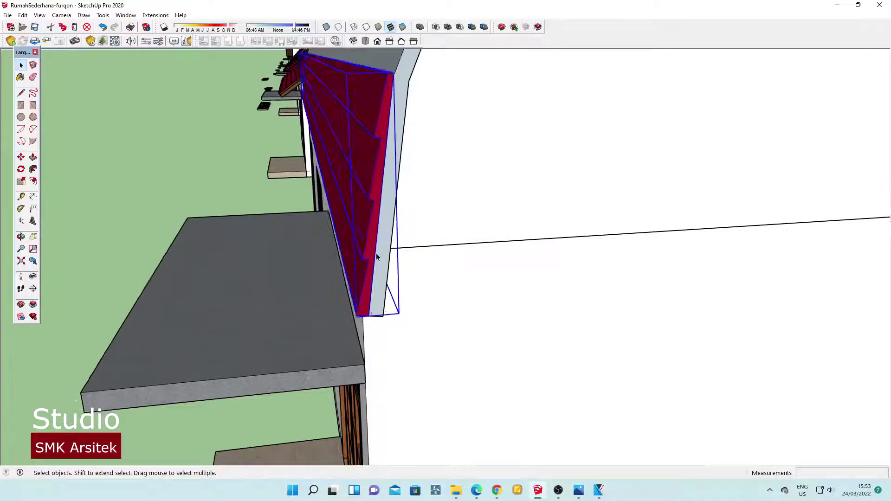
middle_click_drag(377, 258, 371, 243)
Copy the selected strips from their corner point higher up the roof edge.
left_click(21, 158)
scroll(322, 293, "up", 2)
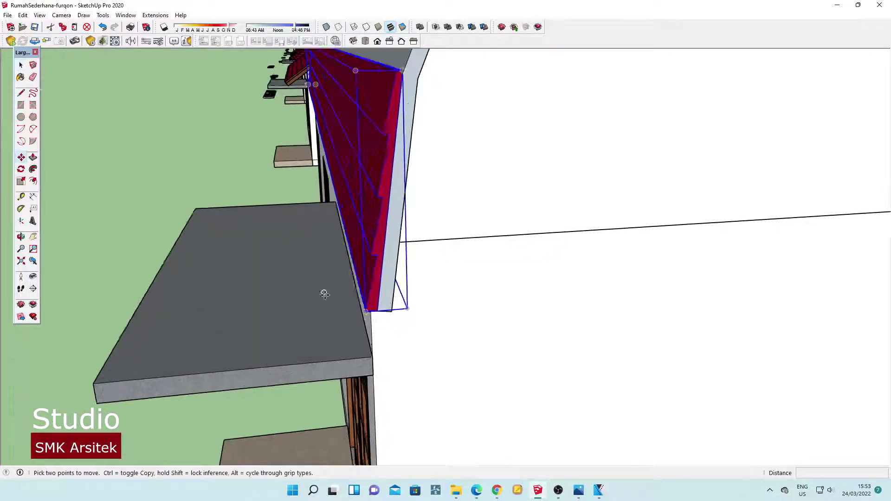
scroll(425, 342, "up", 2)
left_click(420, 312)
scroll(404, 204, "down", 3)
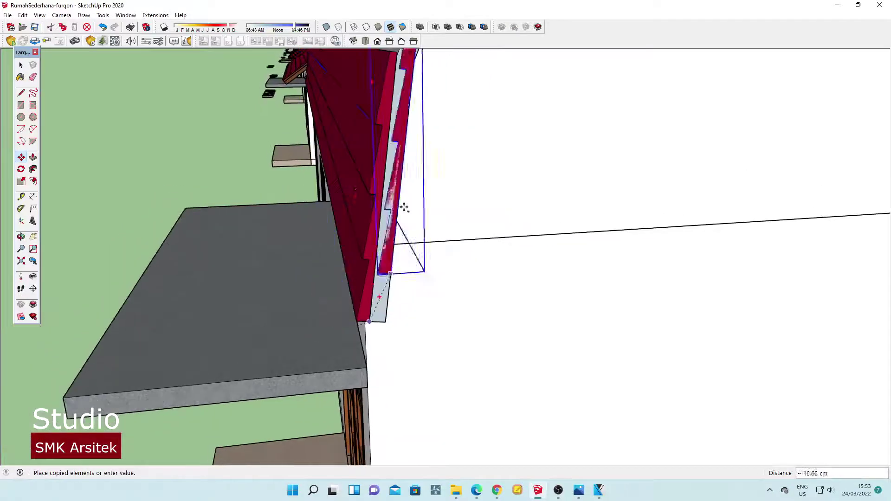
scroll(385, 88, "up", 2)
scroll(385, 91, "up", 1)
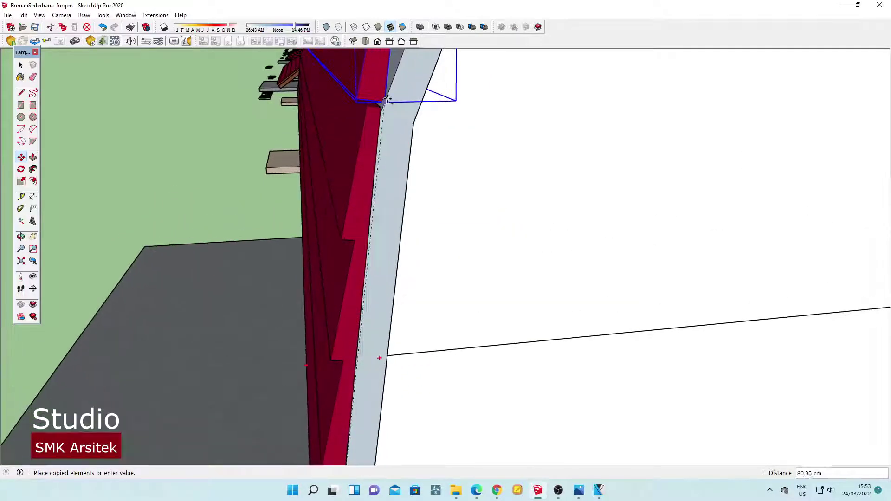
scroll(384, 95, "up", 1)
scroll(384, 100, "up", 1)
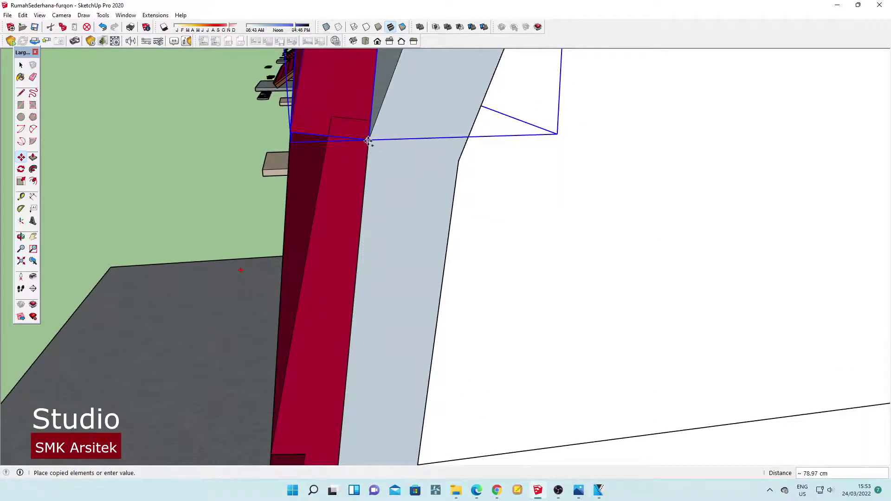
Rotate the copied strips 15° about the beam corner, then select the roof strips.
left_click(21, 170)
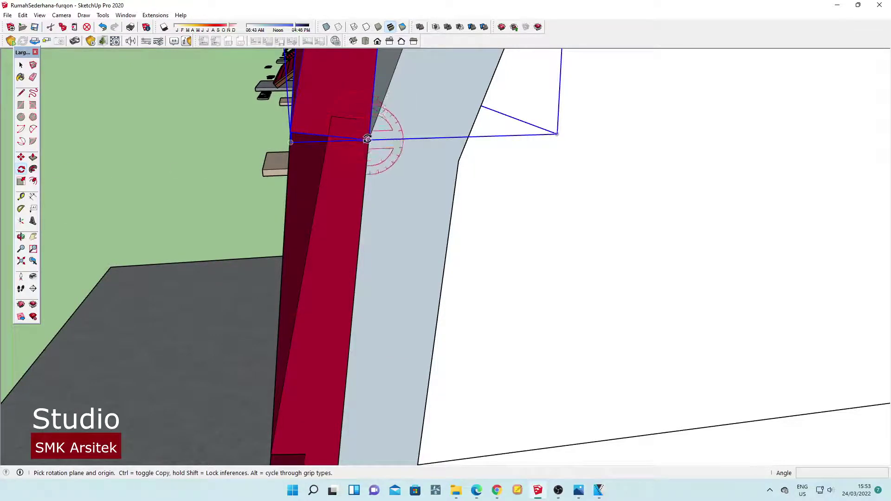
left_click(375, 62)
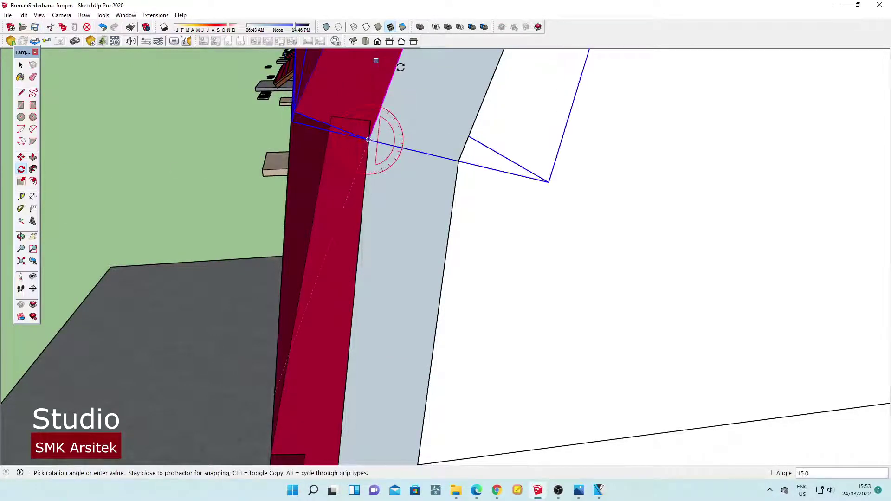
left_click(398, 63)
middle_click_drag(398, 63, 319, 281)
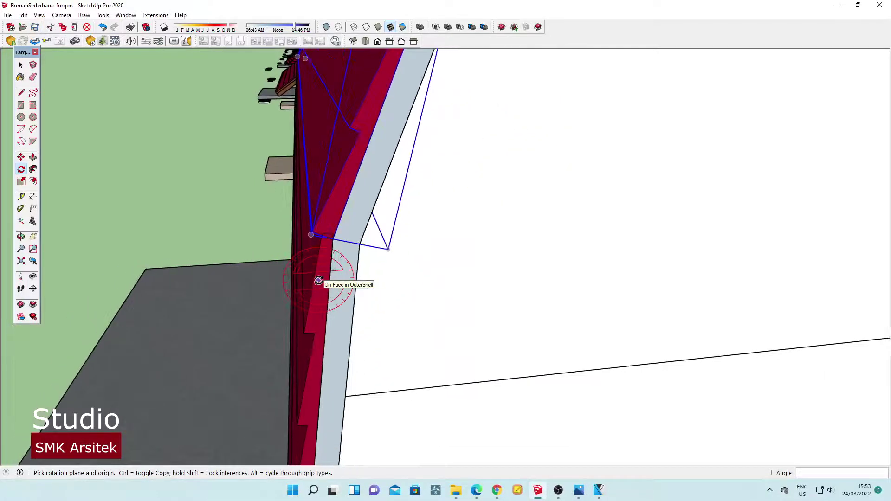
scroll(319, 280, "down", 2)
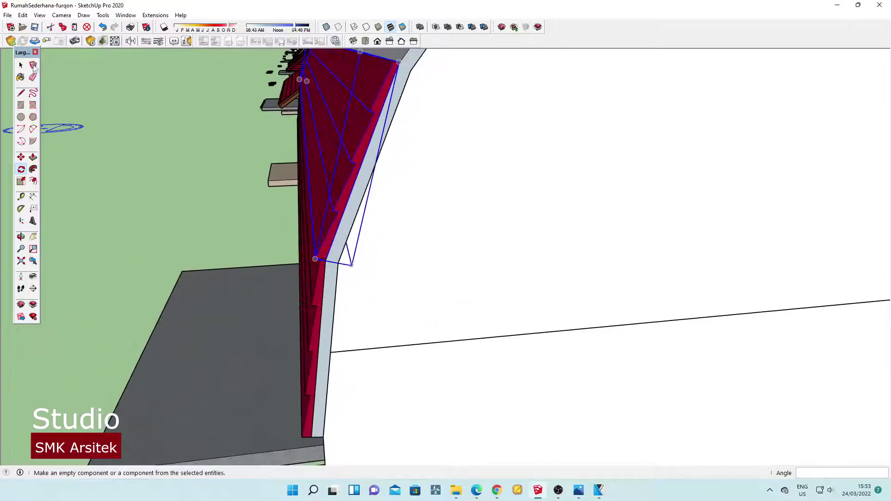
left_click(21, 66)
mouse_move(325, 242)
middle_mouse_down()
mouse_move(318, 252)
mouse_move(333, 259)
mouse_move(317, 320)
mouse_move(383, 258)
mouse_move(407, 90)
mouse_move(388, 108)
middle_mouse_up()
left_click(21, 157)
Copy a red roof strip and begin rotating the copy about its corner.
left_click(327, 264)
key("ctrl")
scroll(388, 108, "up", 1)
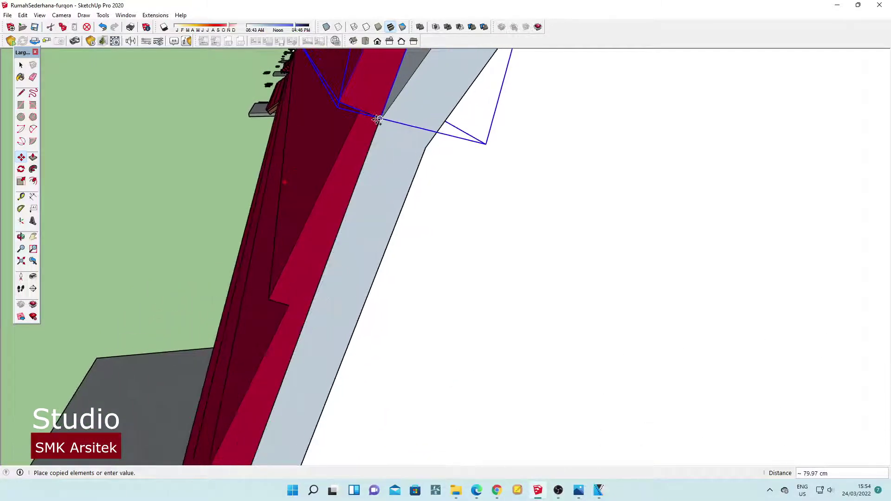
scroll(383, 111, "up", 2)
scroll(378, 115, "up", 2)
scroll(369, 127, "up", 2)
scroll(365, 134, "down", 1)
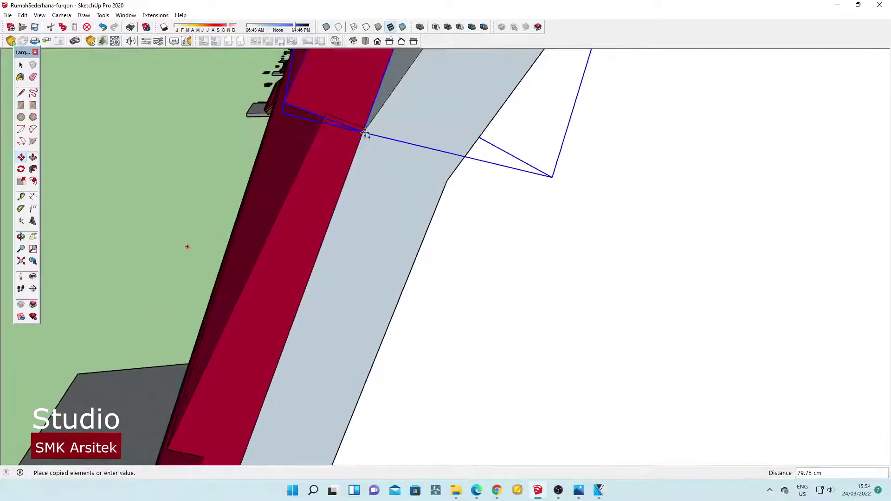
left_click(22, 170)
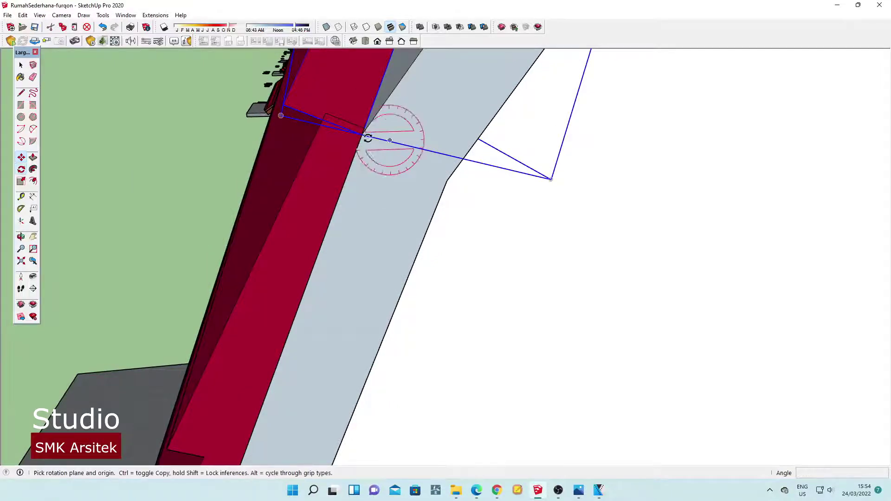
left_click(384, 74)
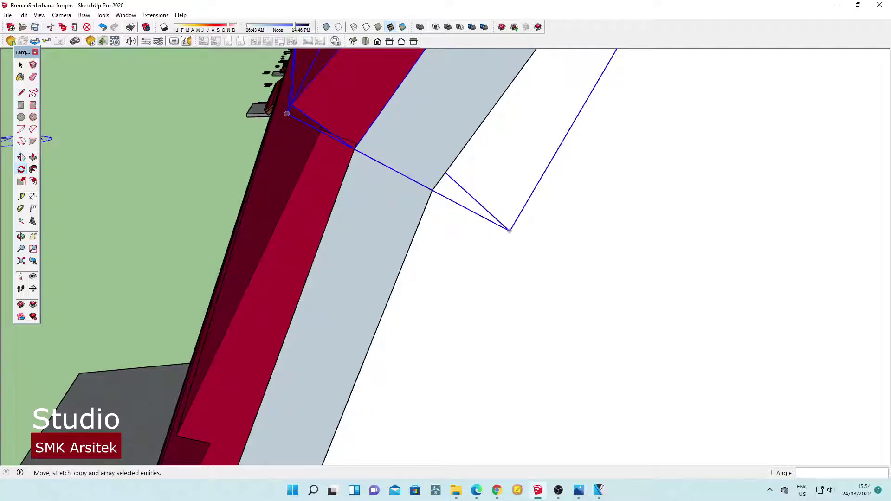
Copy another strip to the roof-wall corner and rotate it 15° along the curve.
left_click(353, 150)
key("ctrl")
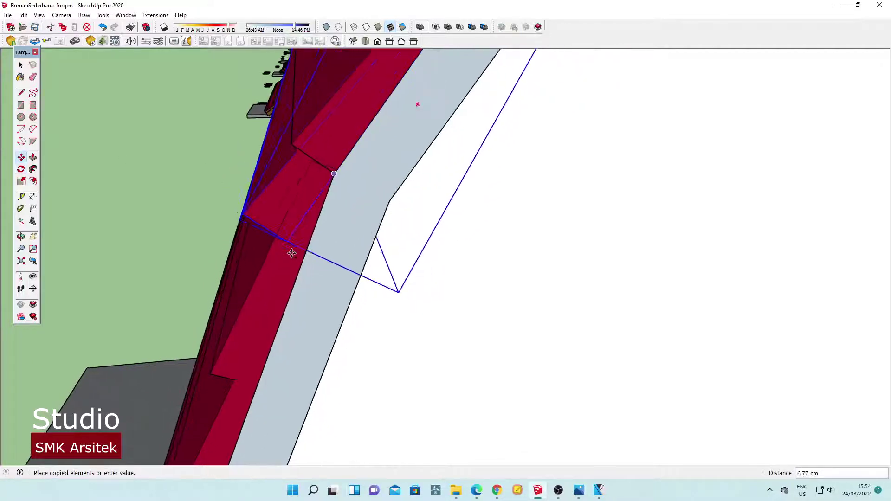
mouse_move(291, 258)
middle_mouse_down()
mouse_move(333, 235)
mouse_move(401, 133)
middle_mouse_up()
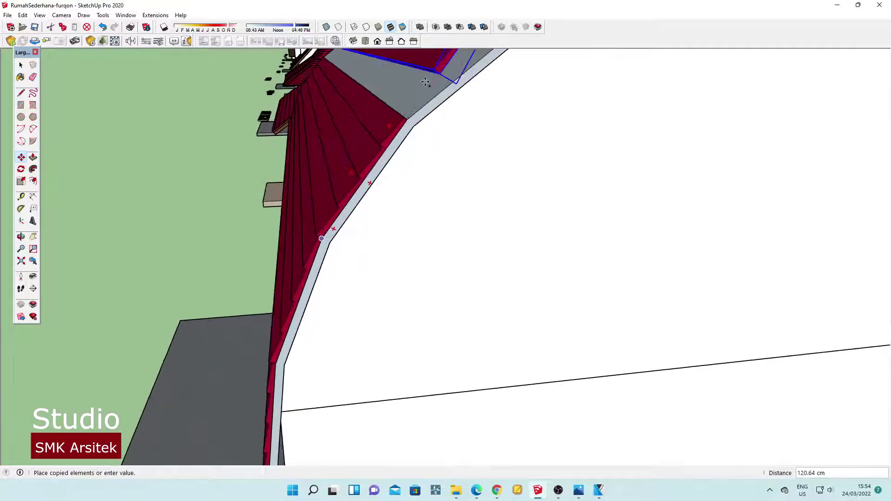
scroll(402, 133, "up", 2)
scroll(395, 149, "up", 2)
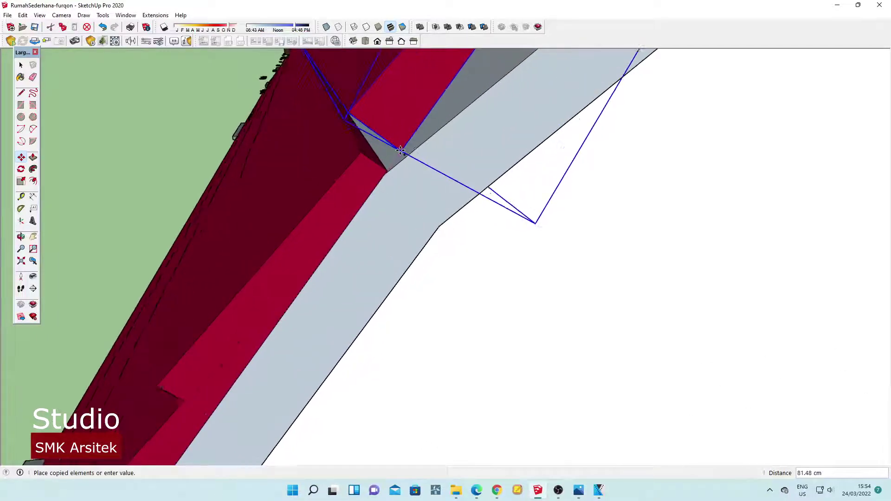
scroll(385, 168, "up", 2)
scroll(379, 185, "up", 1)
left_click(379, 186)
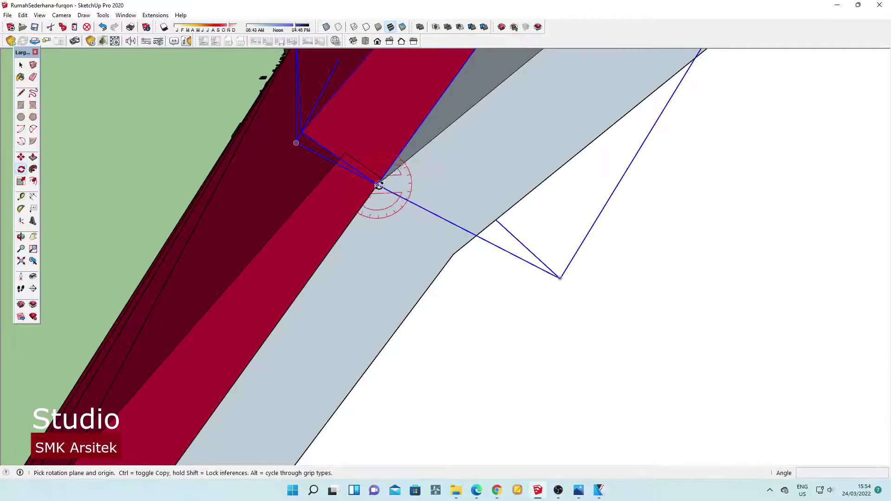
left_click(438, 95)
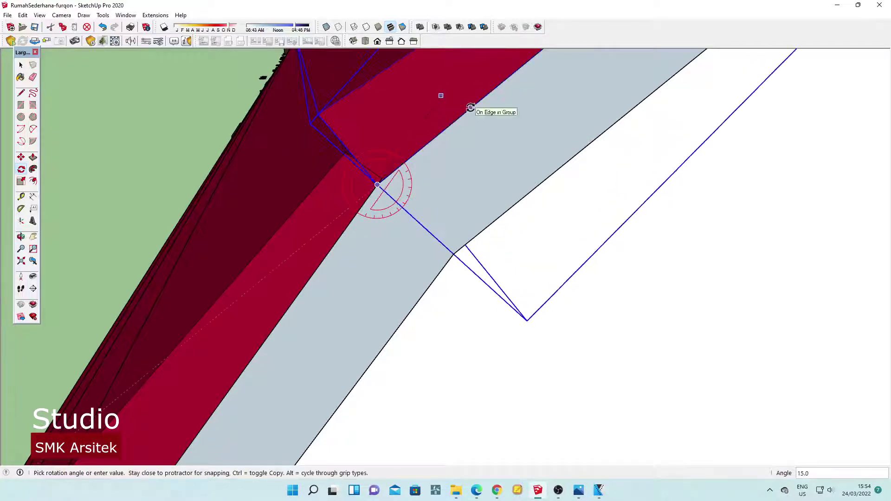
left_click(466, 106)
Start a Ctrl-copy of the strip from the corner with the Move tool.
left_click(21, 157)
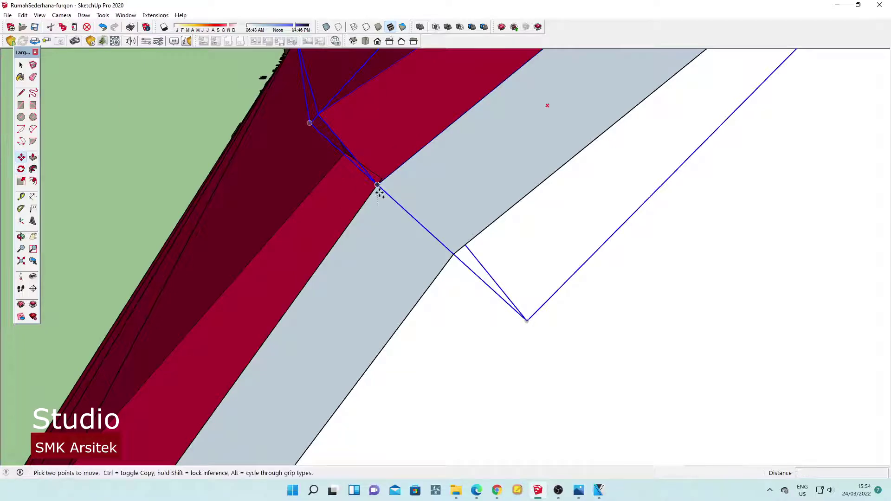
left_click(378, 185)
key("ctrl")
scroll(242, 256, "down", 5)
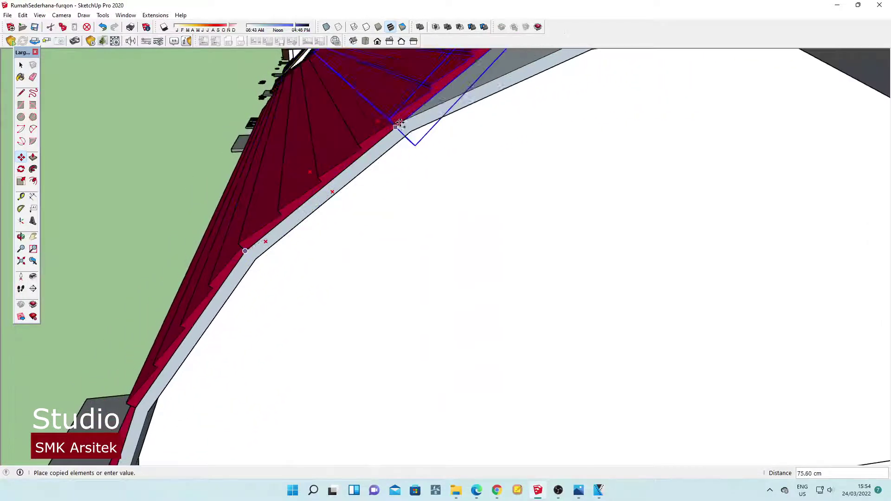
scroll(412, 104, "up", 2)
scroll(407, 112, "up", 1)
scroll(402, 120, "up", 2)
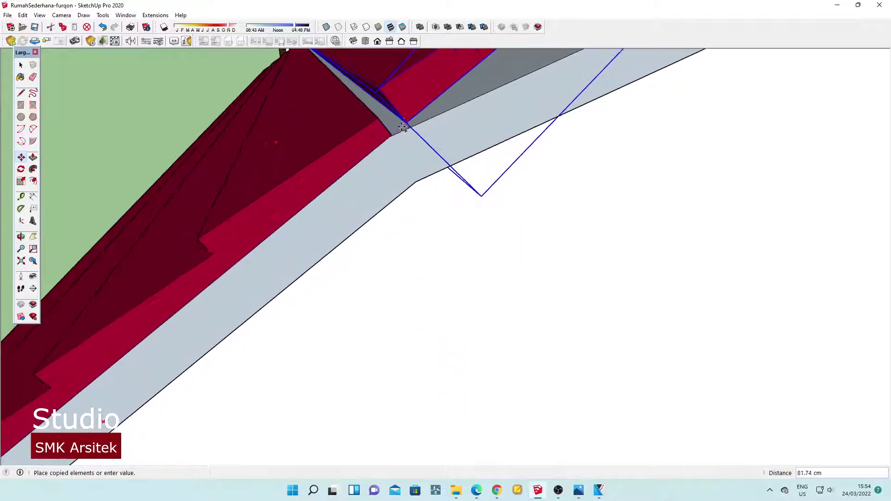
scroll(395, 130, "up", 2)
scroll(386, 137, "up", 3)
scroll(384, 139, "up", 1)
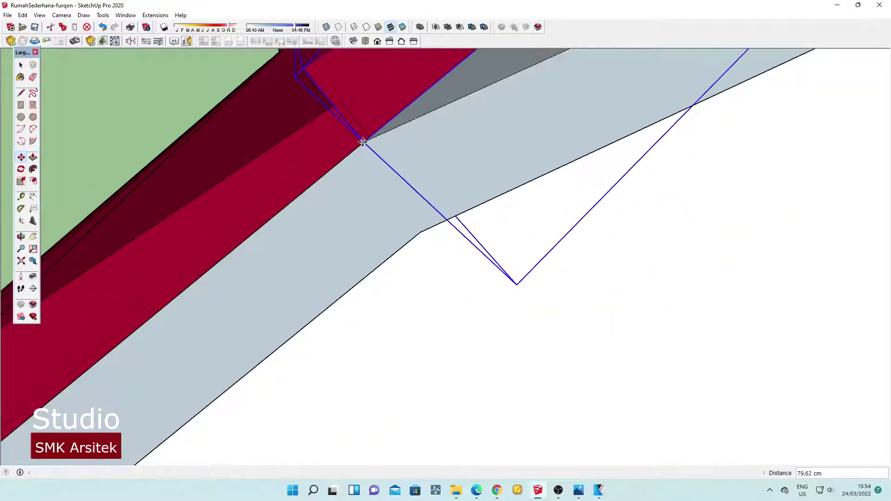
Rotate the new strip copy twice so it fits the roof's curve.
left_click(21, 169)
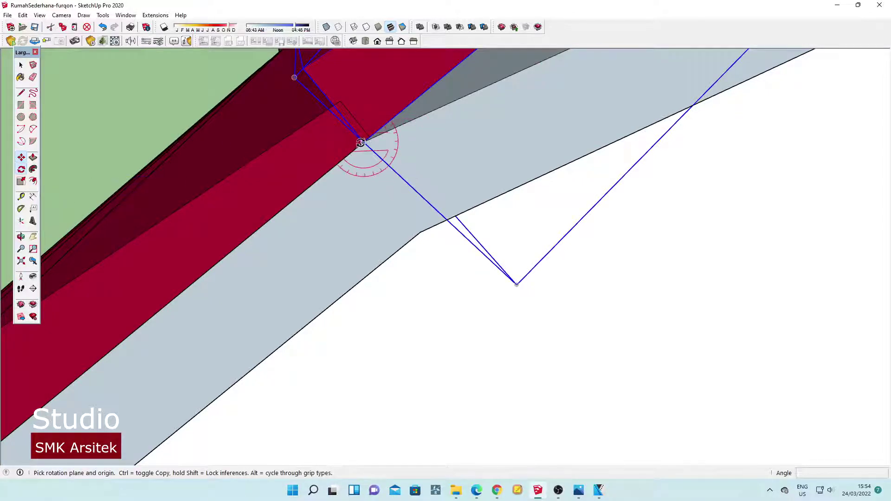
left_click(449, 78)
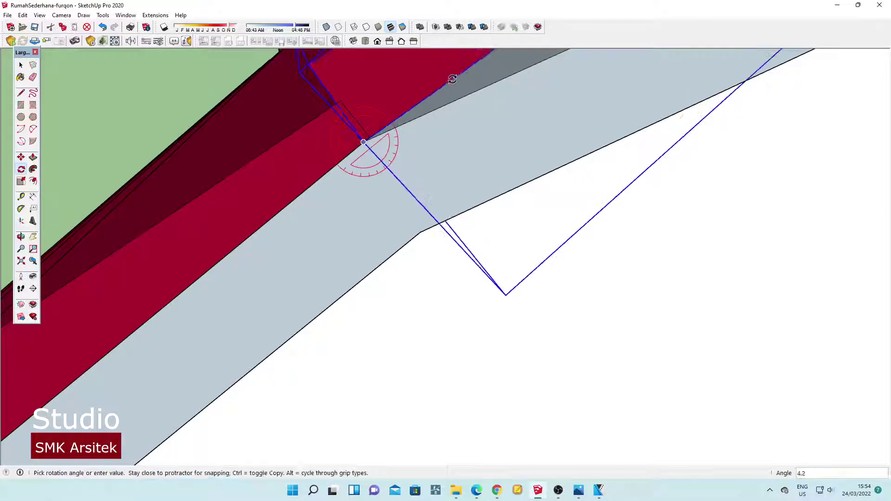
left_click(393, 123)
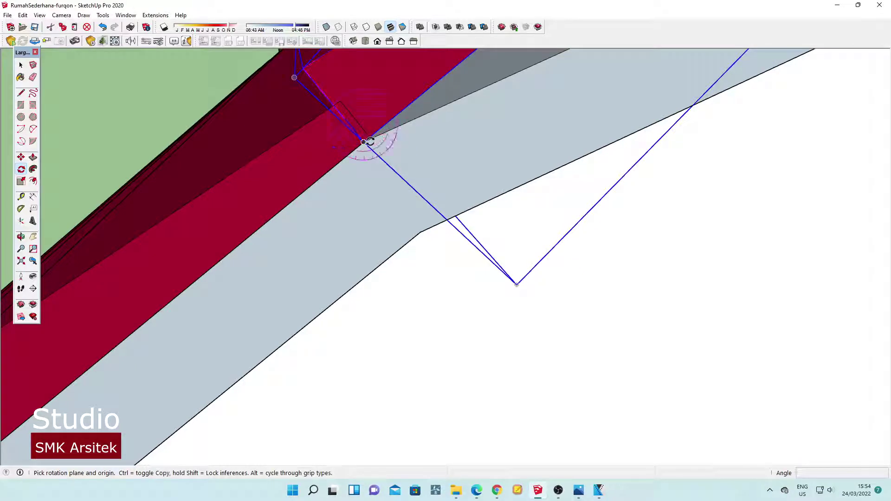
left_click(446, 72)
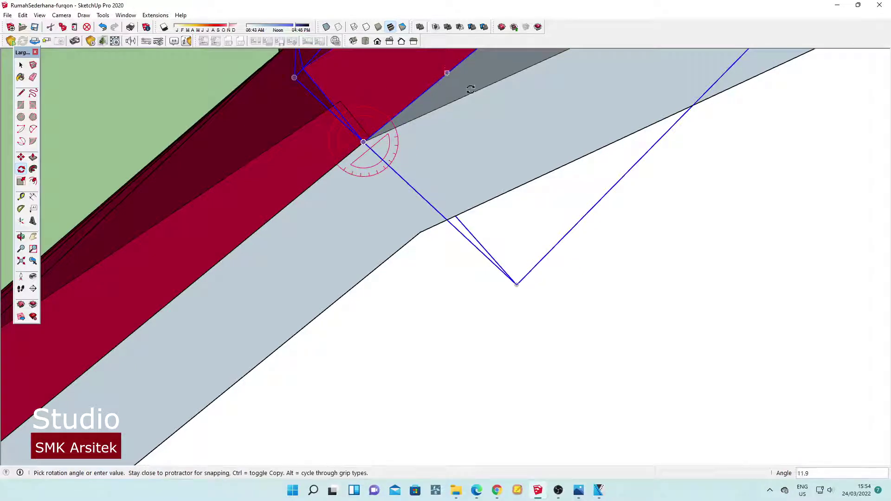
left_click(447, 74)
middle_click_drag(253, 191, 295, 231)
scroll(296, 231, "down", 2)
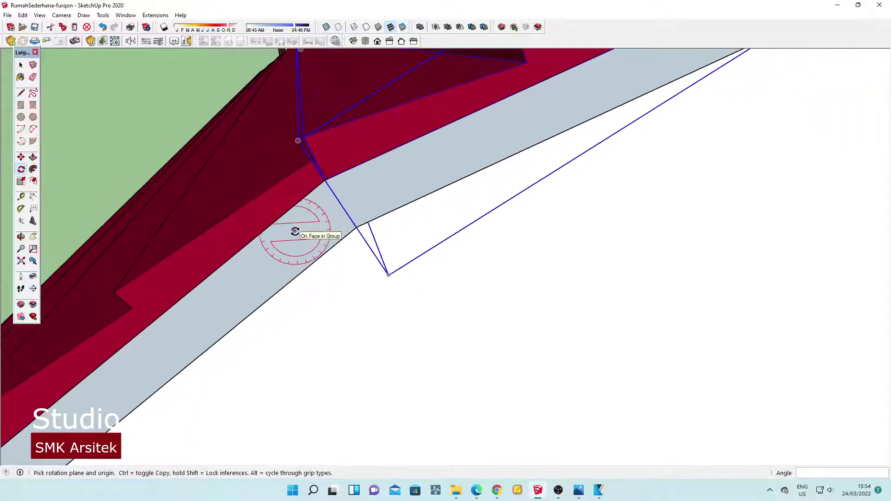
scroll(295, 231, "down", 2)
scroll(295, 231, "down", 2)
scroll(295, 232, "down", 2)
scroll(295, 231, "down", 2)
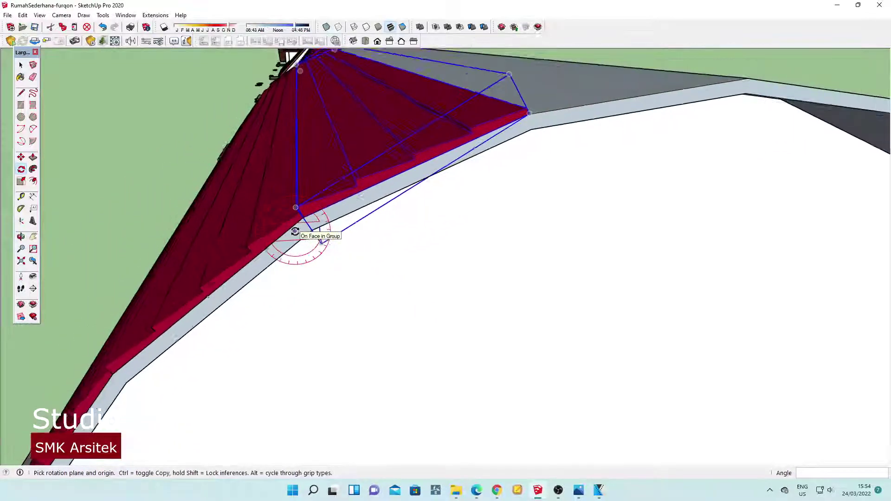
scroll(474, 175, "up", 2)
scroll(504, 123, "up", 2)
scroll(504, 124, "up", 1)
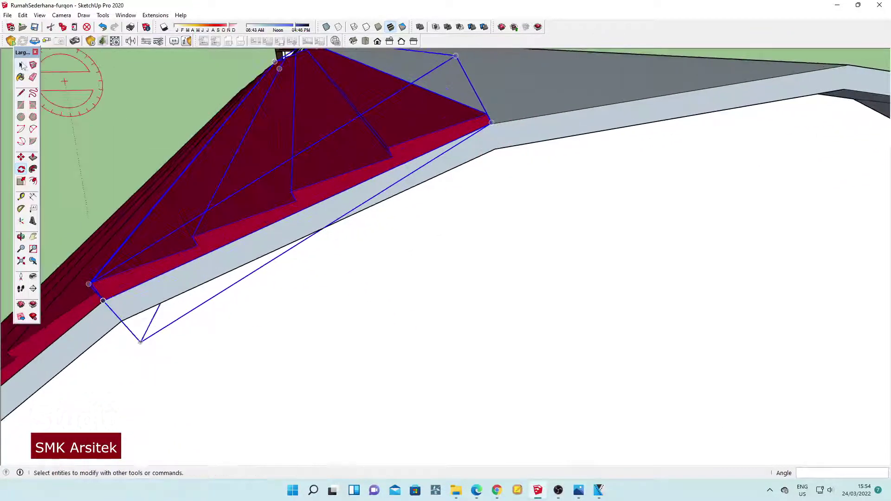
Copy the selected strips from the roof corner to the next corner.
left_click(22, 65)
left_click(19, 158)
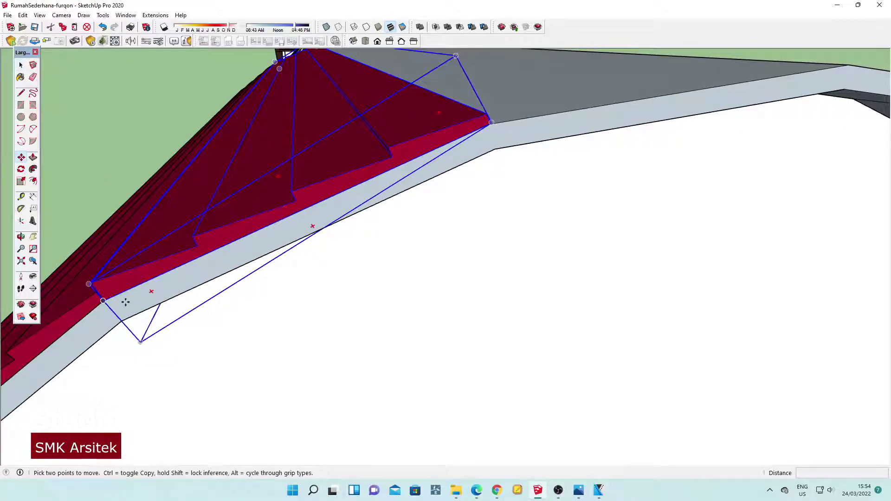
scroll(100, 302, "up", 1)
scroll(102, 303, "up", 1)
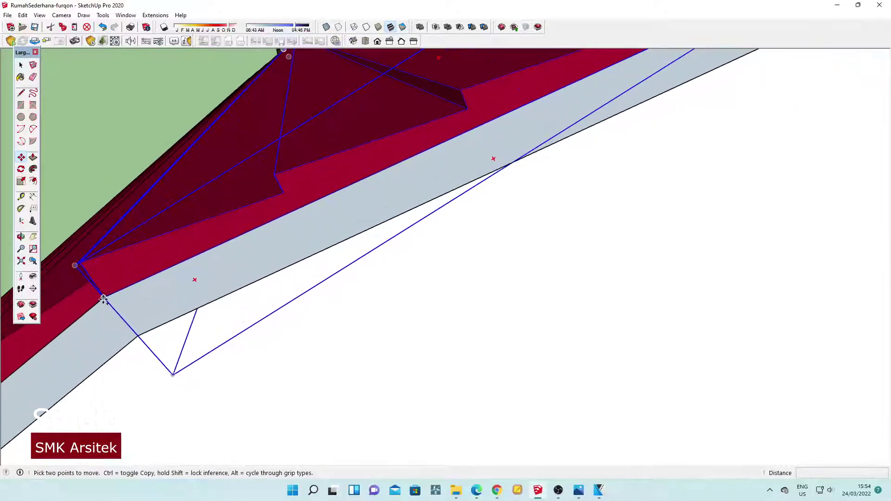
left_click(104, 299)
key("ctrl")
scroll(589, 105, "up", 2)
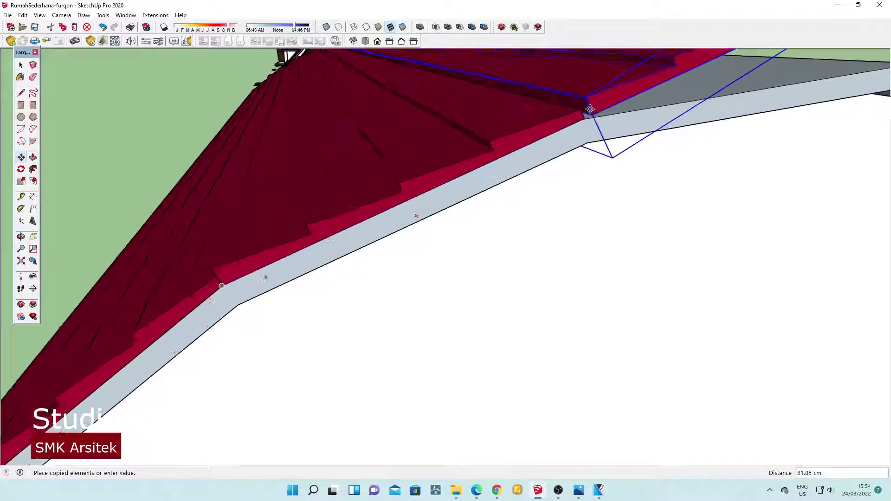
scroll(589, 109, "up", 2)
scroll(584, 116, "up", 2)
scroll(566, 149, "up", 2)
left_click(566, 148)
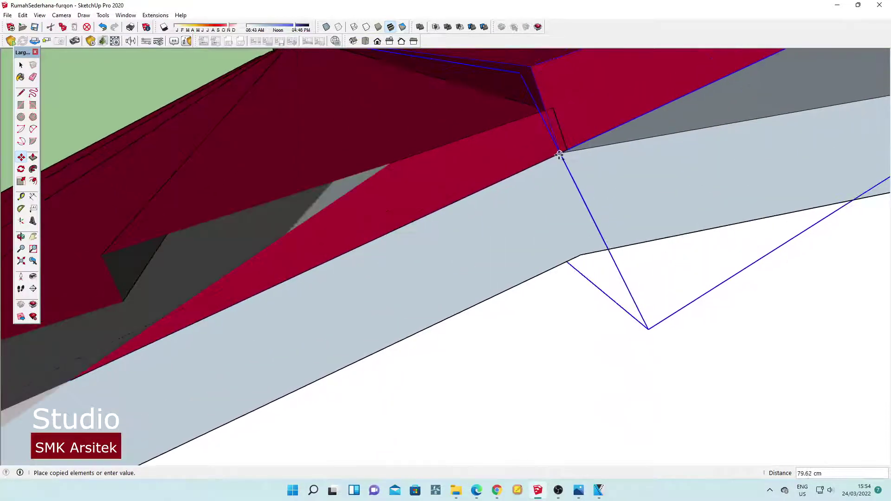
Rotate the copied strips 15° along the arch and orbit to view the fan.
left_click(21, 169)
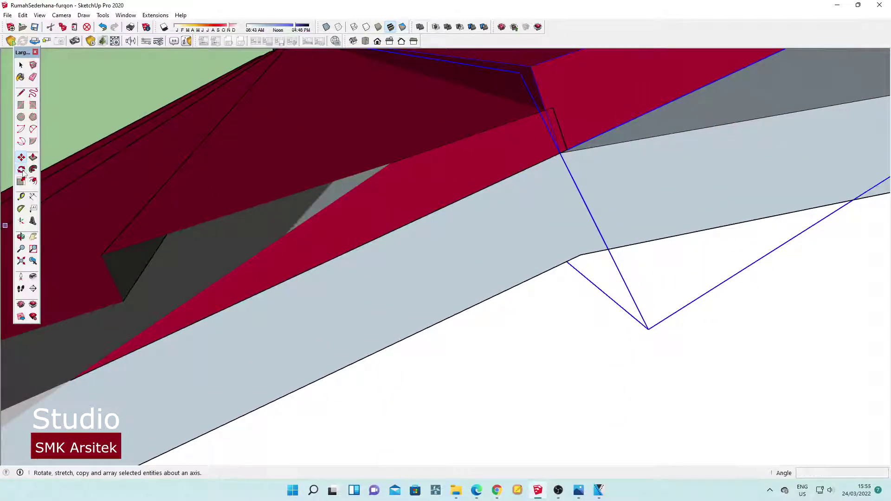
left_click(559, 152)
left_click(665, 104)
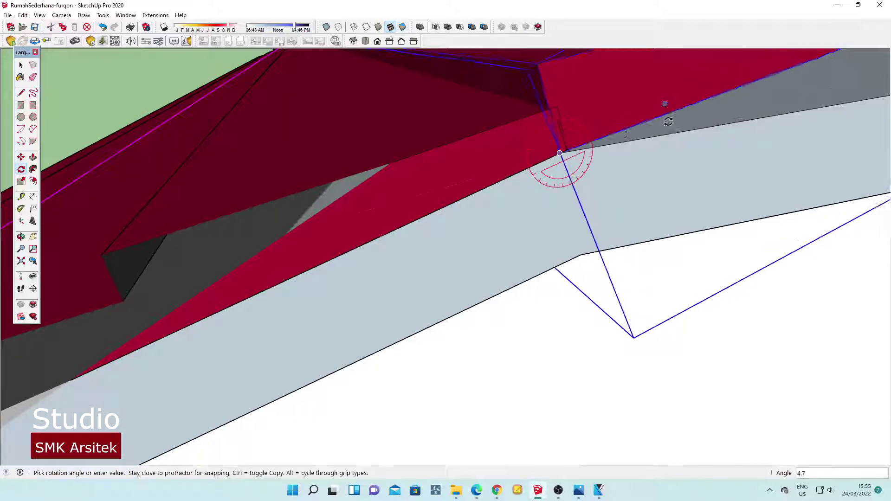
left_click(669, 133)
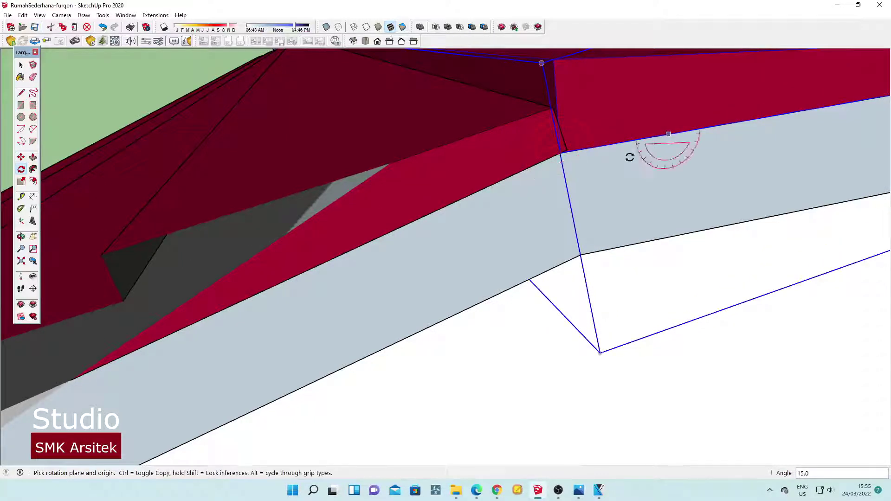
middle_click_drag(628, 155, 384, 216)
scroll(383, 216, "down", 2)
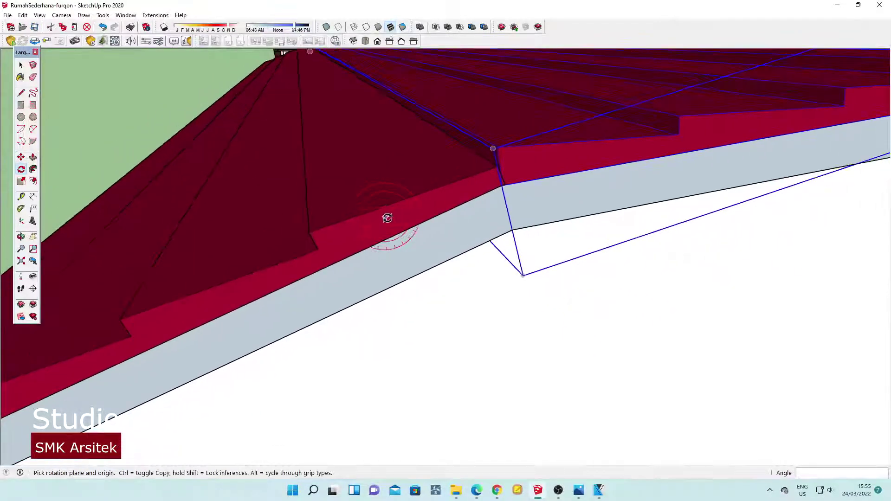
scroll(385, 218, "down", 2)
scroll(388, 223, "down", 2)
scroll(389, 223, "down", 2)
key("space")
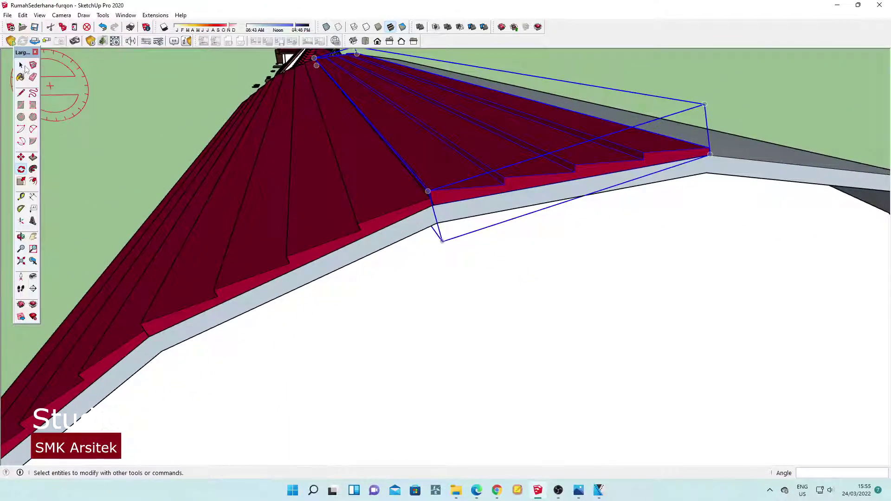
middle_click_drag(342, 133, 483, 157)
Select all red roof strips and merge them with Outer Shell.
left_click(441, 185)
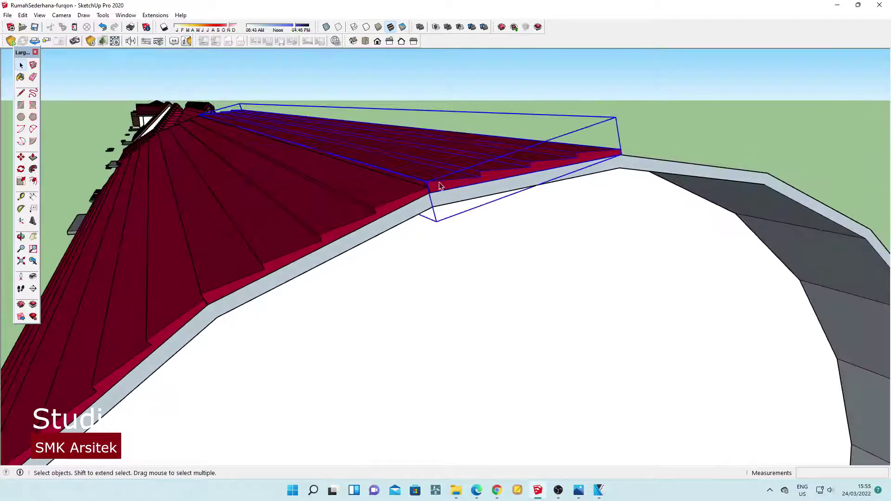
scroll(421, 151, "down", 6)
scroll(437, 140, "down", 2)
scroll(446, 130, "up", 2)
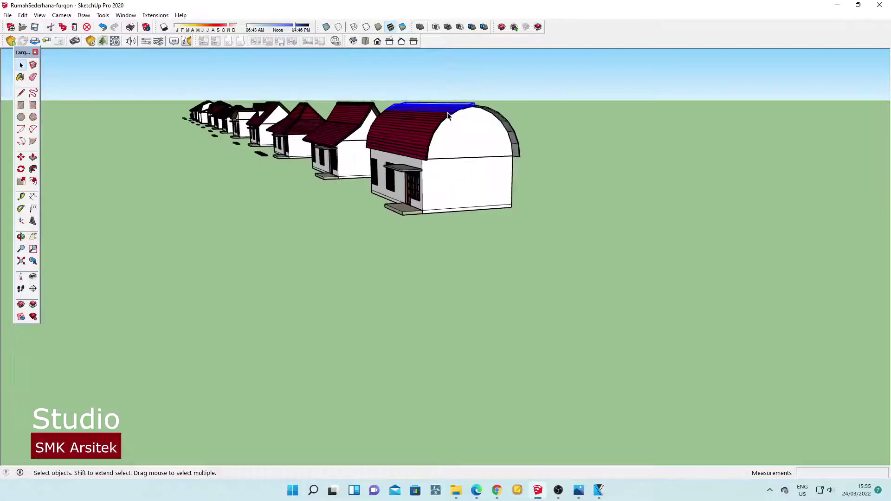
scroll(454, 123, "up", 2)
scroll(448, 124, "up", 2)
scroll(418, 139, "up", 2)
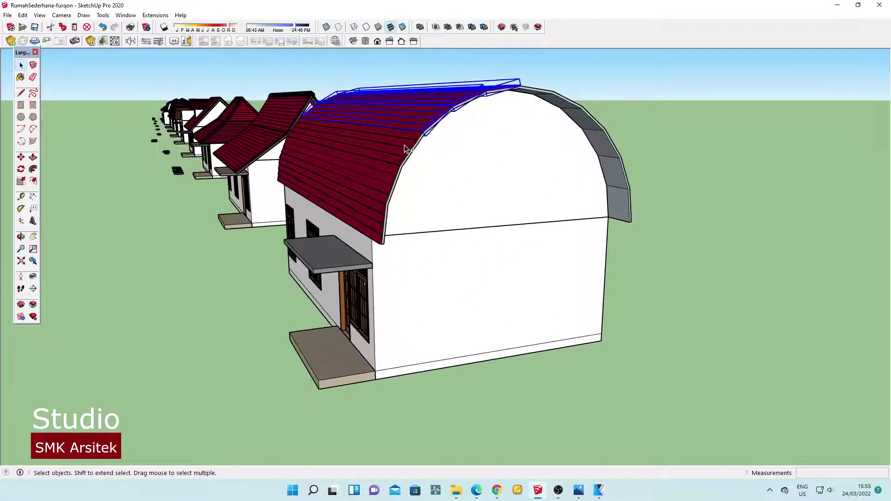
left_click(384, 176, "shift")
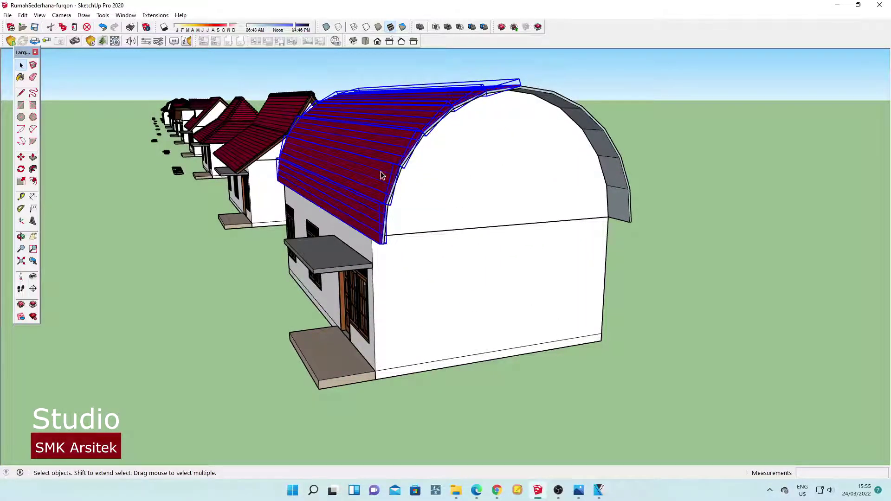
right_click(382, 173)
left_click(411, 295)
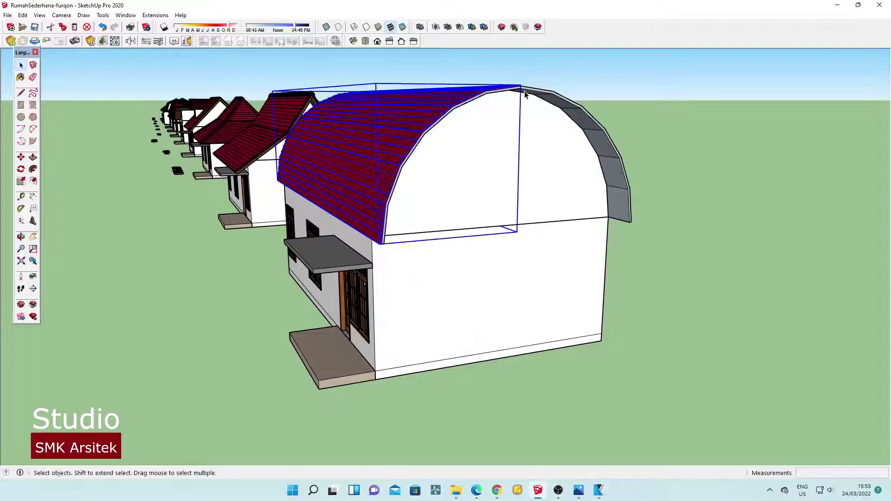
Inspect the barrel roof with Tape Measure and several orbit views.
mouse_move(412, 295)
middle_mouse_down()
mouse_move(451, 146)
mouse_move(352, 154)
middle_mouse_up()
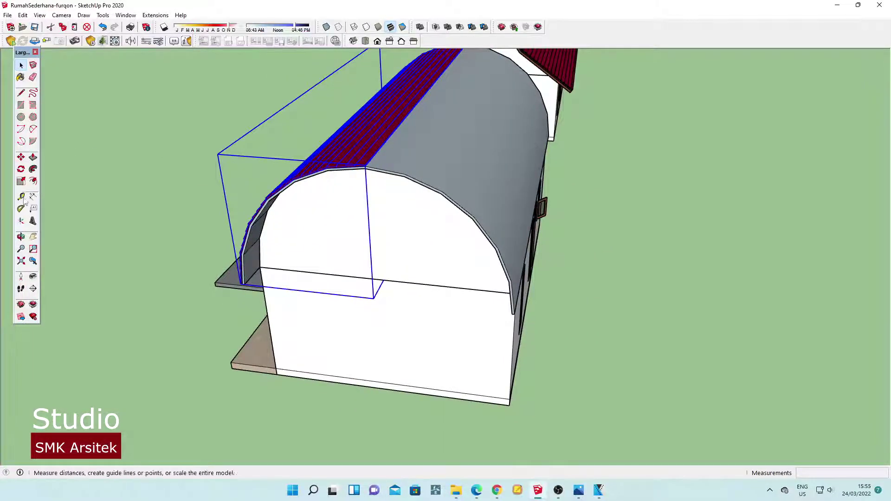
left_click(21, 197)
left_click(516, 330)
middle_click_drag(463, 193, 444, 163)
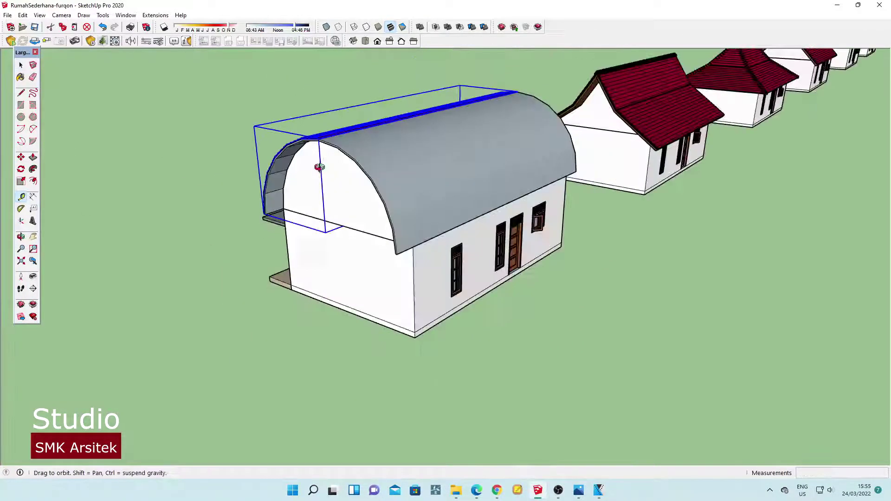
scroll(443, 165, "up", 3)
scroll(427, 159, "down", 1)
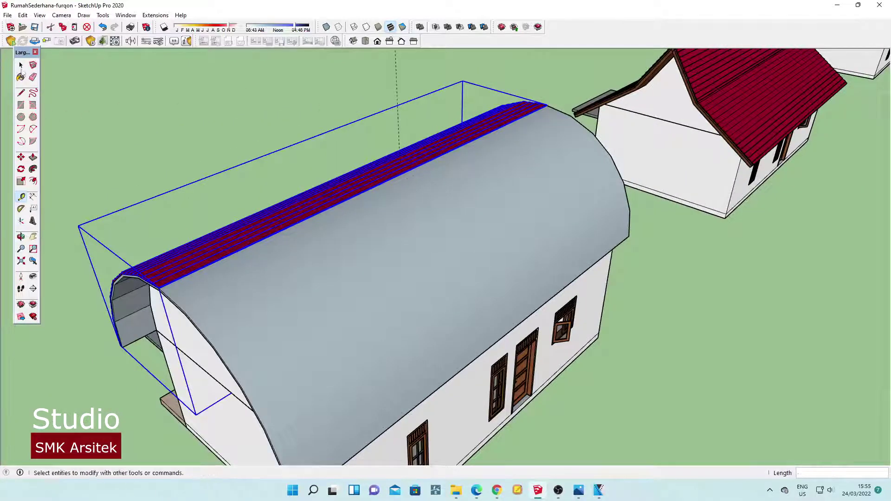
mouse_move(325, 195)
middle_mouse_down()
mouse_move(350, 229)
mouse_move(508, 247)
mouse_move(461, 167)
middle_mouse_up()
mouse_move(473, 209)
middle_mouse_down()
mouse_move(479, 233)
mouse_move(323, 130)
middle_mouse_up()
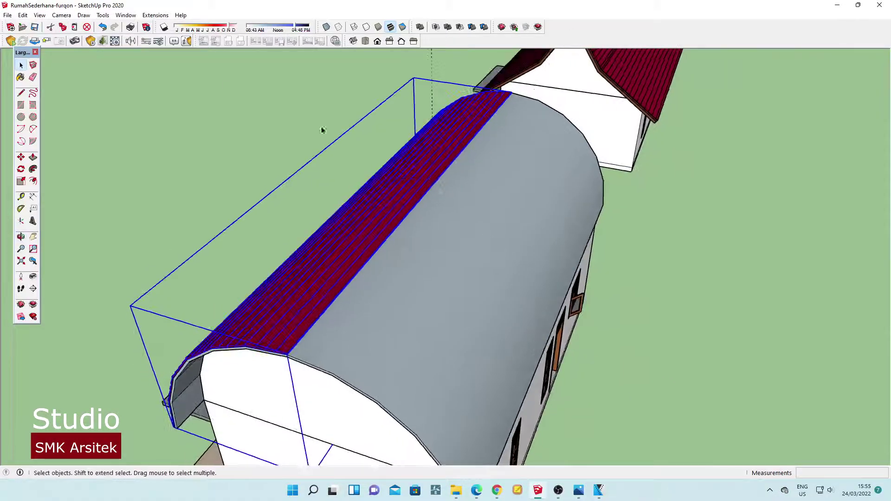
Rotate-copy the roof strip group about the roof edge onto the front slope.
left_click(21, 169)
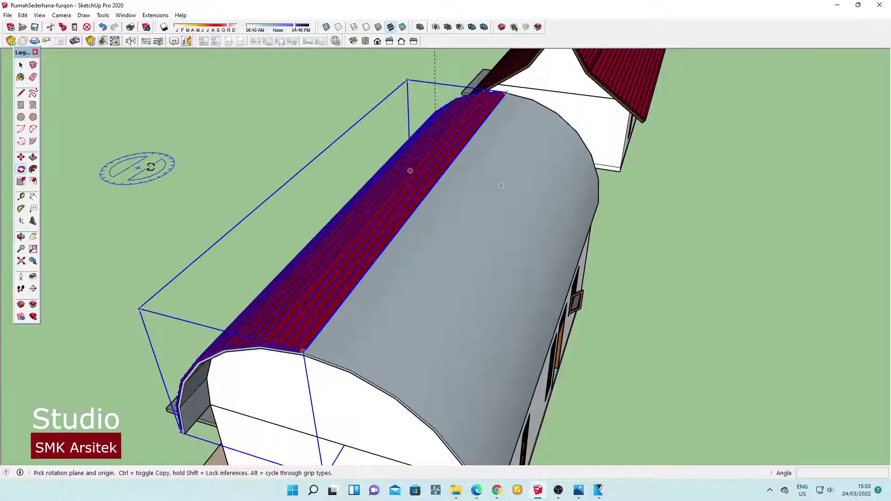
scroll(357, 175, "up", 3)
scroll(528, 183, "up", 5)
scroll(425, 206, "up", 3)
scroll(425, 206, "up", 2)
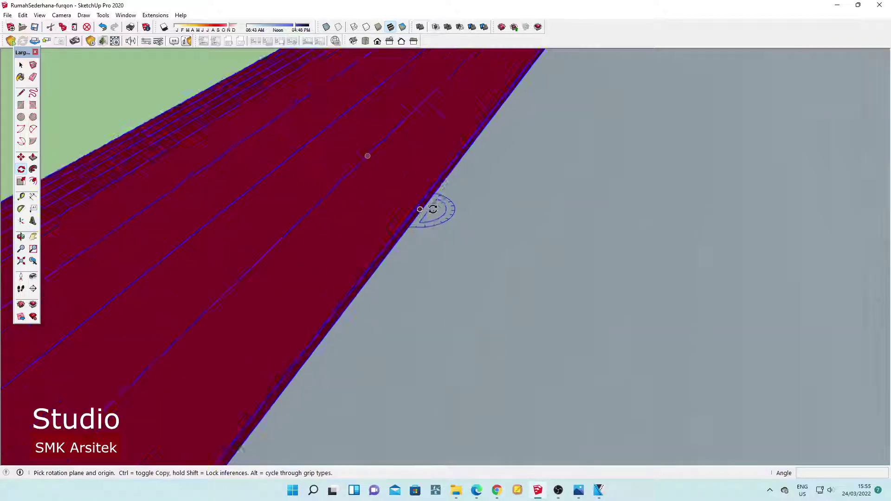
scroll(418, 208, "up", 1)
scroll(412, 210, "up", 1)
scroll(426, 210, "up", 2)
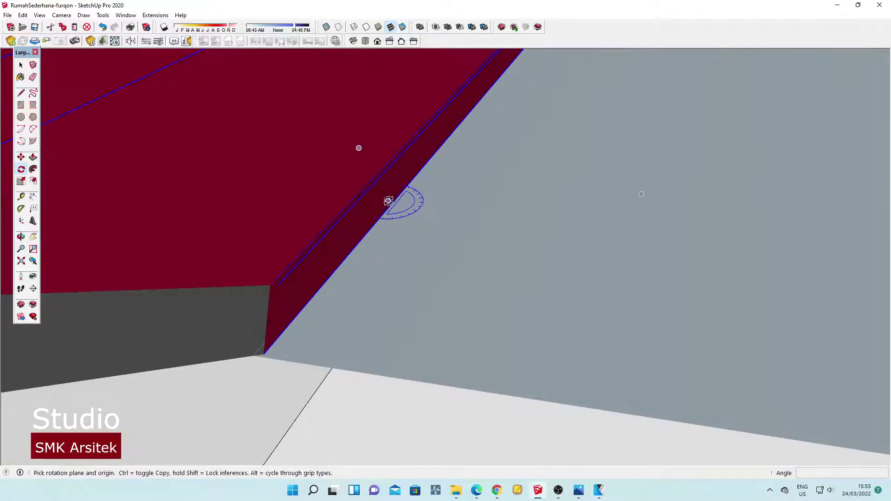
left_click(379, 170)
scroll(352, 197, "up", 2)
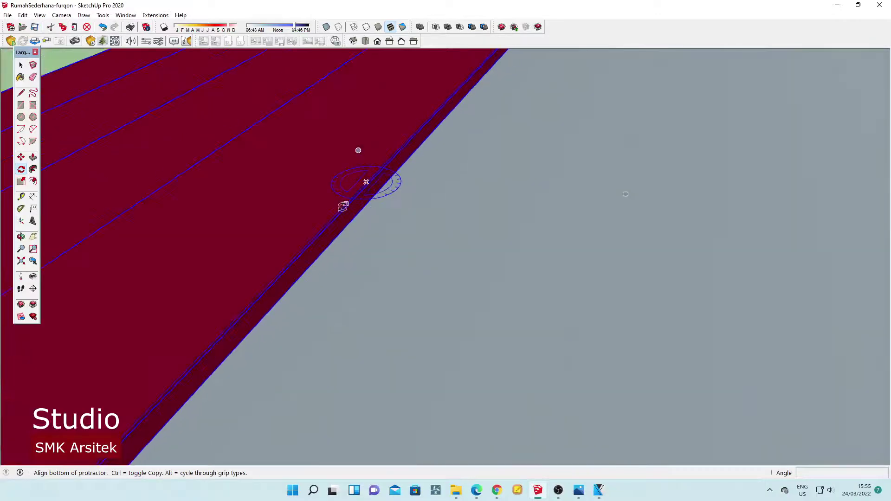
left_click(331, 218)
type("180")
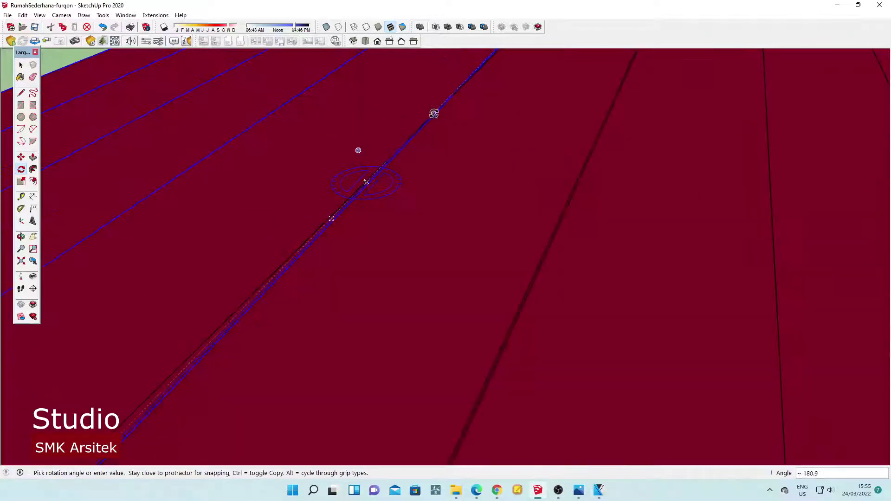
left_click(457, 98)
scroll(493, 140, "down", 2)
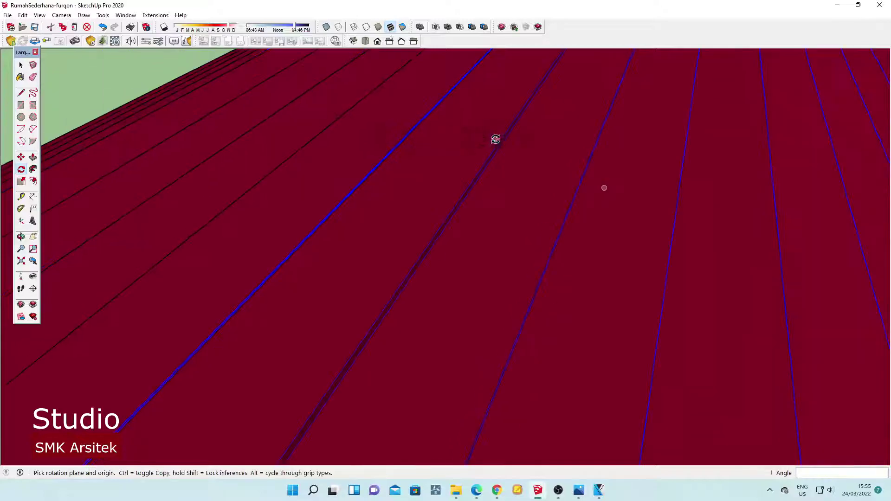
scroll(461, 114, "down", 2)
scroll(480, 123, "down", 3)
scroll(479, 123, "down", 3)
middle_click_drag(469, 153, 779, 71)
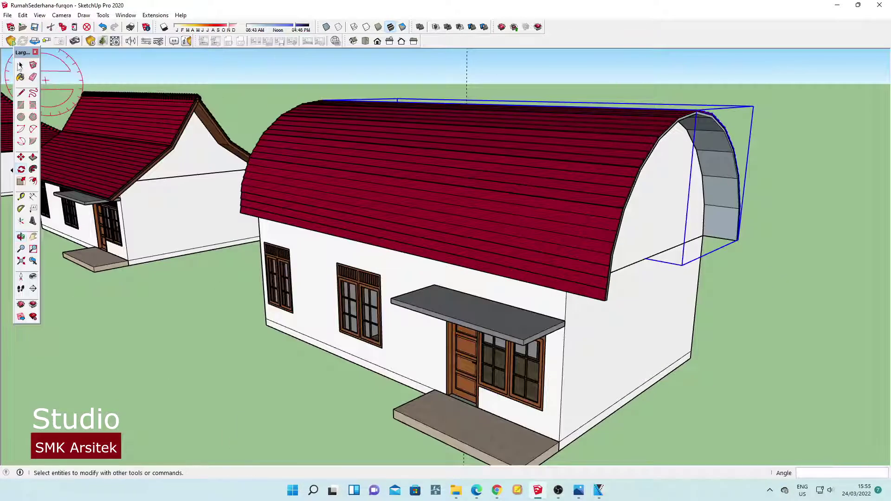
left_click(21, 66)
left_click(240, 82)
mouse_move(240, 82)
middle_mouse_down()
mouse_move(382, 160)
mouse_move(342, 207)
mouse_move(388, 159)
mouse_move(215, 201)
mouse_move(305, 278)
mouse_move(360, 189)
middle_mouse_up()
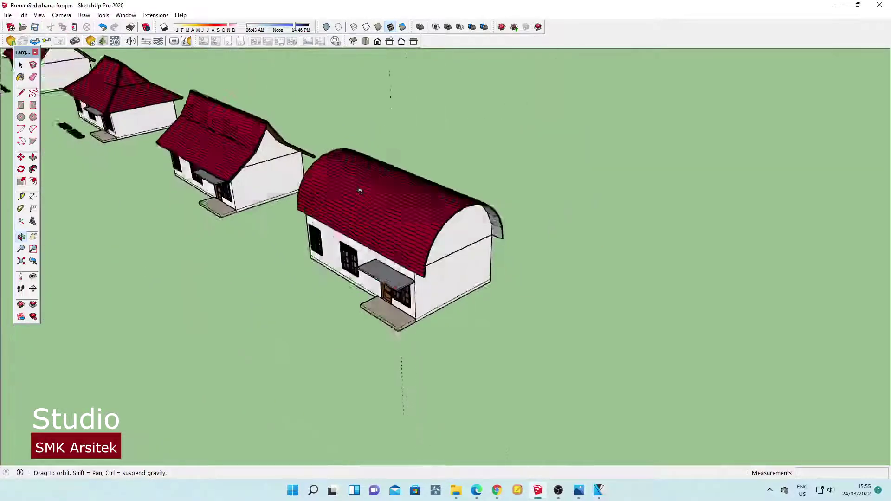
mouse_move(374, 223)
middle_mouse_down()
mouse_move(479, 142)
mouse_move(339, 199)
mouse_move(360, 133)
mouse_move(181, 55)
middle_mouse_up()
left_click(22, 15)
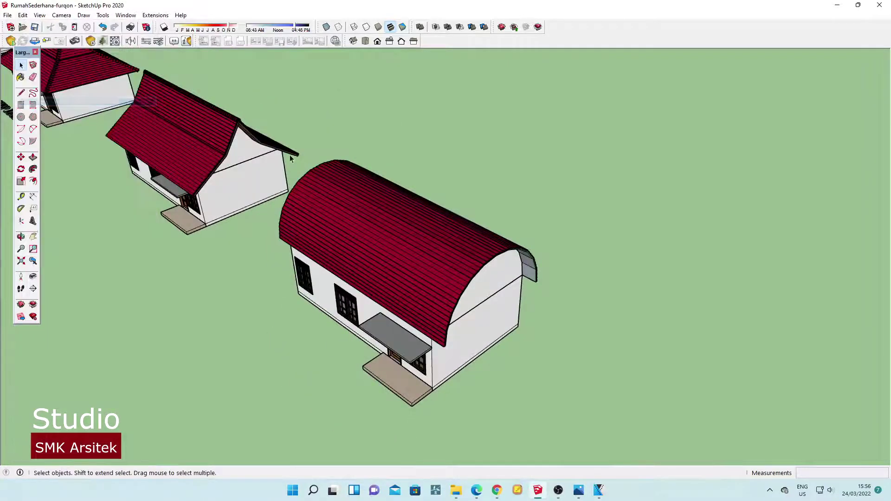
mouse_move(342, 139)
middle_mouse_down()
mouse_move(354, 90)
mouse_move(266, 120)
mouse_move(403, 96)
middle_mouse_up()
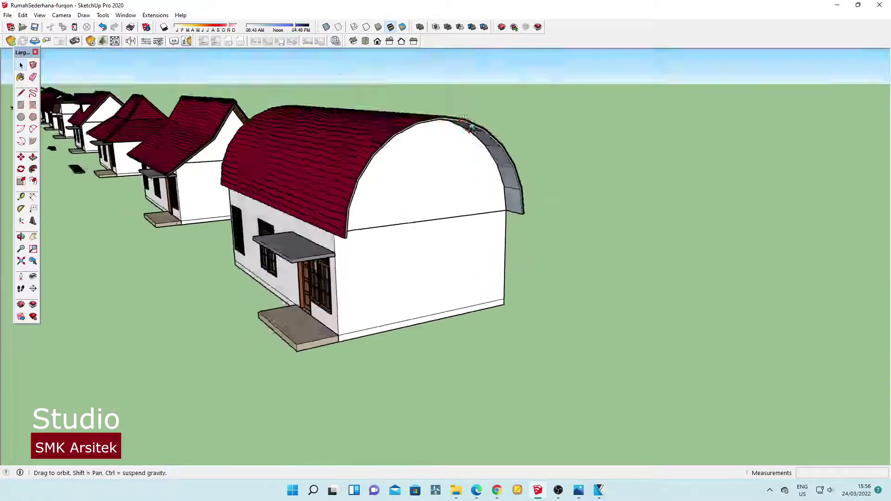
scroll(404, 96, "up", 3)
scroll(404, 96, "up", 2)
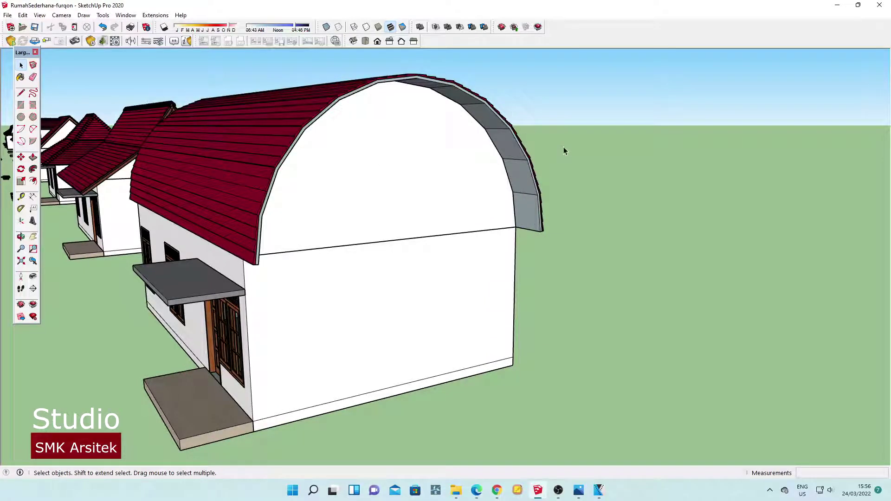
mouse_move(563, 148)
middle_mouse_down()
mouse_move(520, 112)
mouse_move(501, 175)
mouse_move(398, 202)
mouse_move(430, 183)
mouse_move(427, 190)
middle_mouse_up()
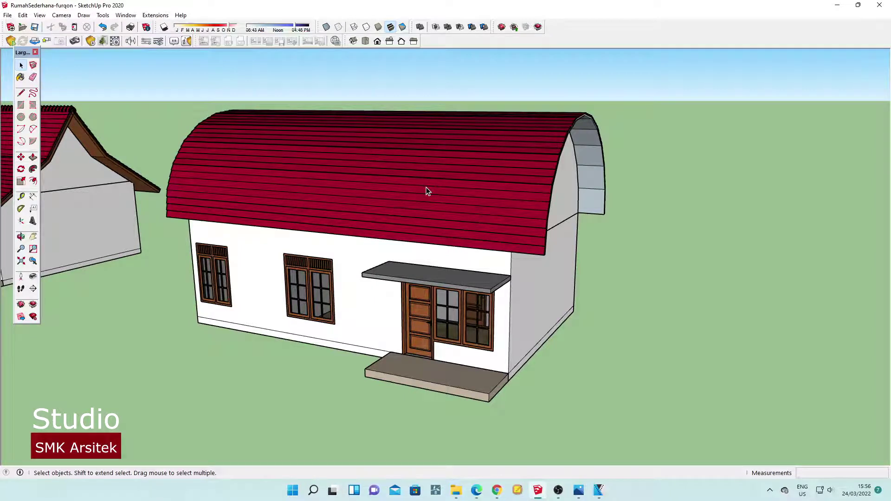
middle_click_drag(661, 259, 596, 270)
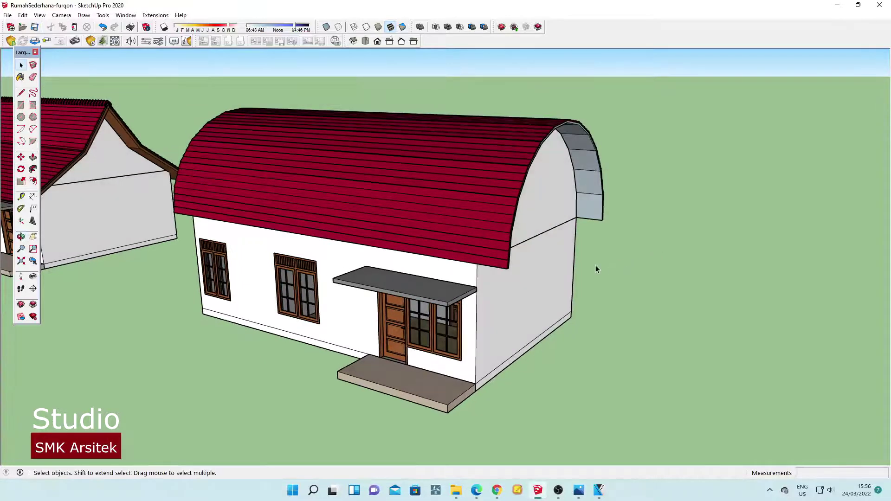